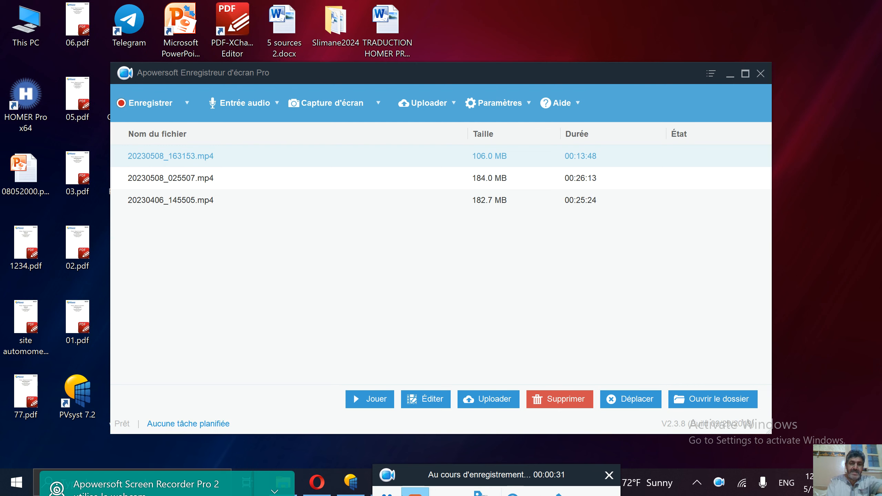
- Switch to PVsyst and open the 3D scene construction of the variant's near shadings
{"action": "left_click", "coordinate": [351, 484]}
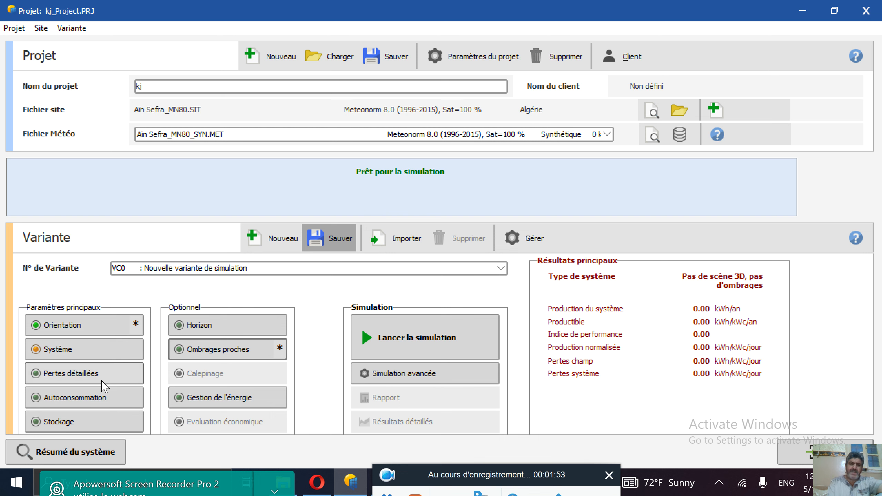
{"action": "left_click", "coordinate": [230, 355]}
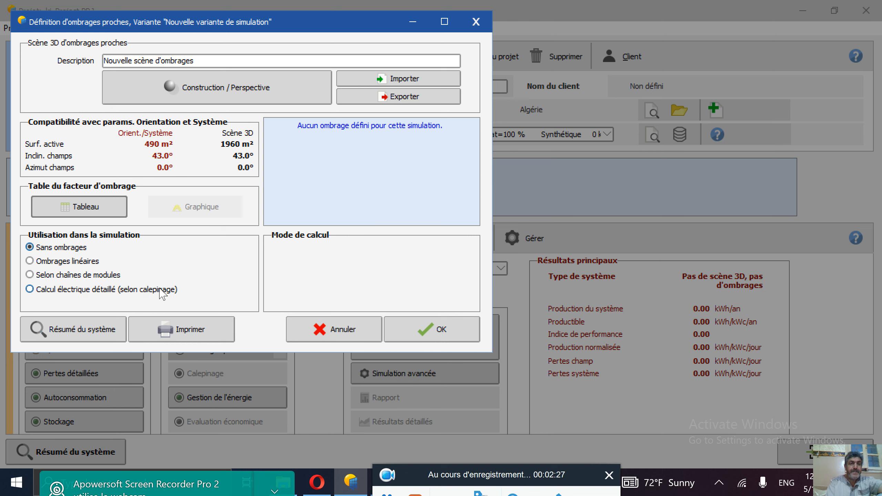
{"action": "left_click", "coordinate": [208, 90]}
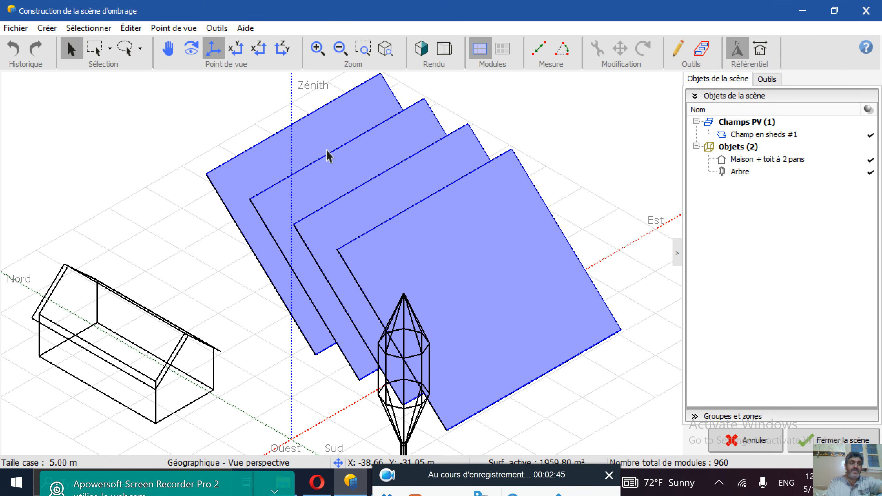
- Start a new empty shading scene, discarding the current one
{"action": "left_click", "coordinate": [13, 29]}
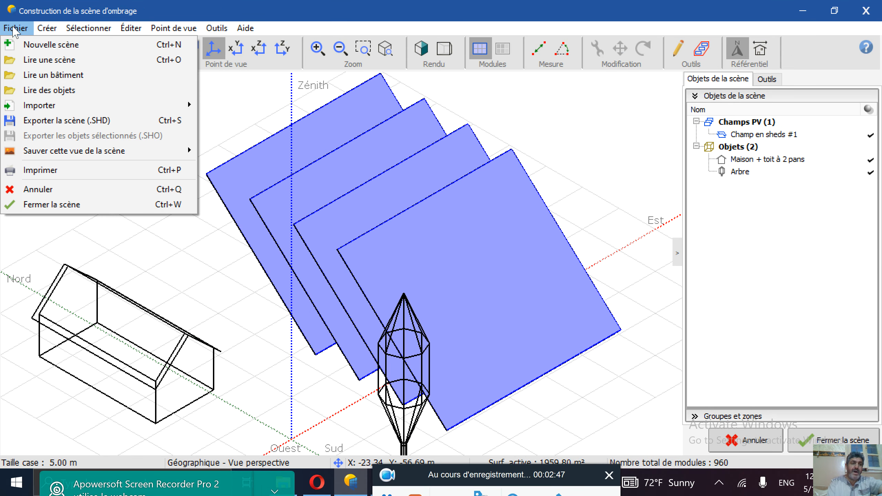
{"action": "left_click", "coordinate": [46, 44]}
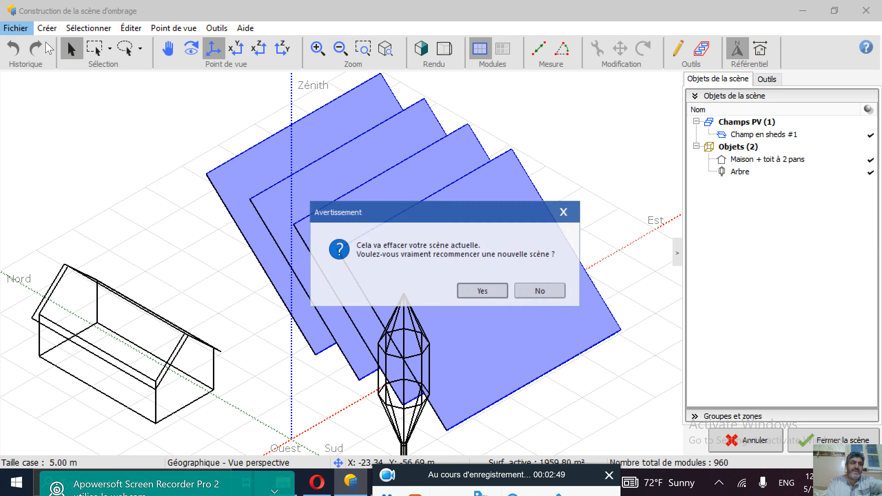
{"action": "left_click", "coordinate": [492, 297]}
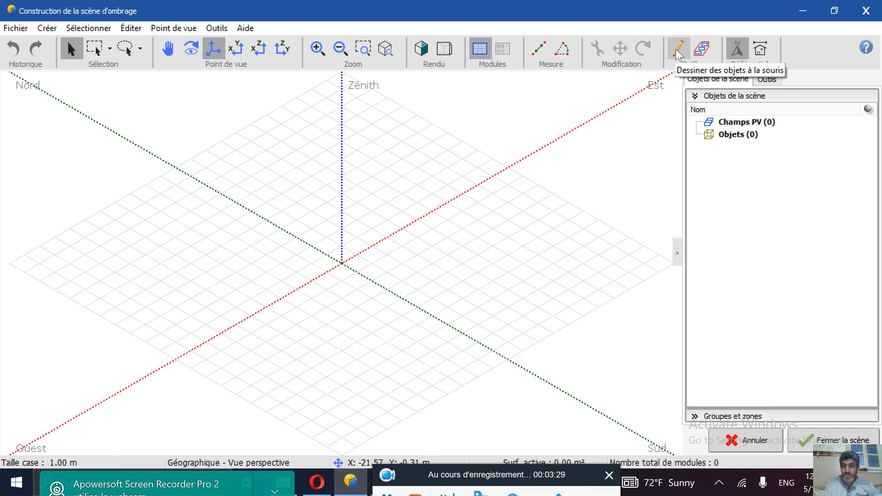
- Add a "Maison + toit à 2 pans" object to the scene and open it for editing
{"action": "left_click", "coordinate": [678, 52]}
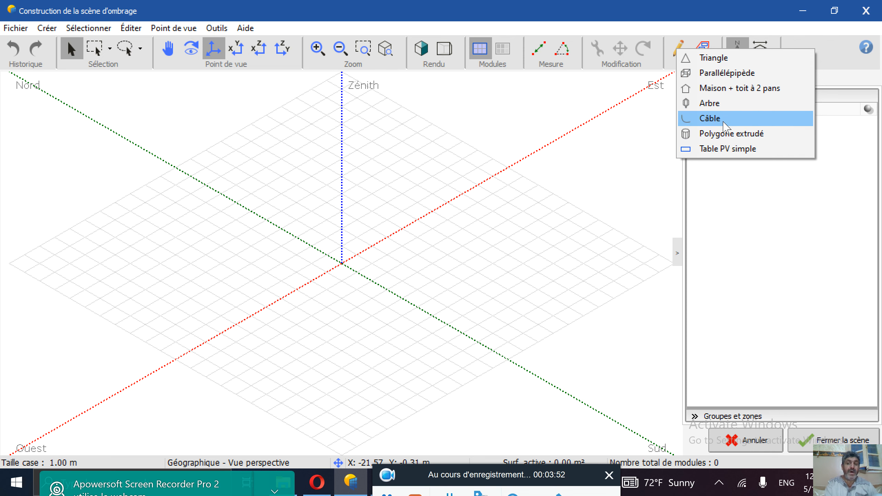
{"action": "left_click", "coordinate": [723, 90]}
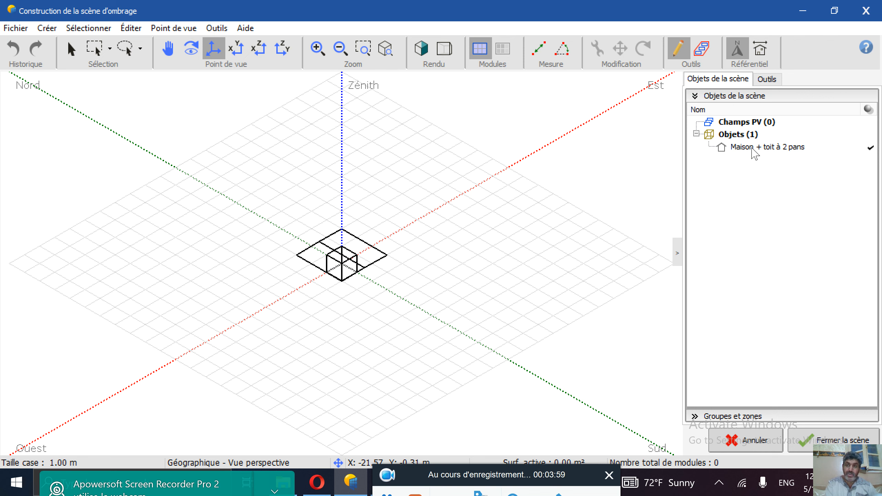
{"action": "left_click", "coordinate": [753, 148]}
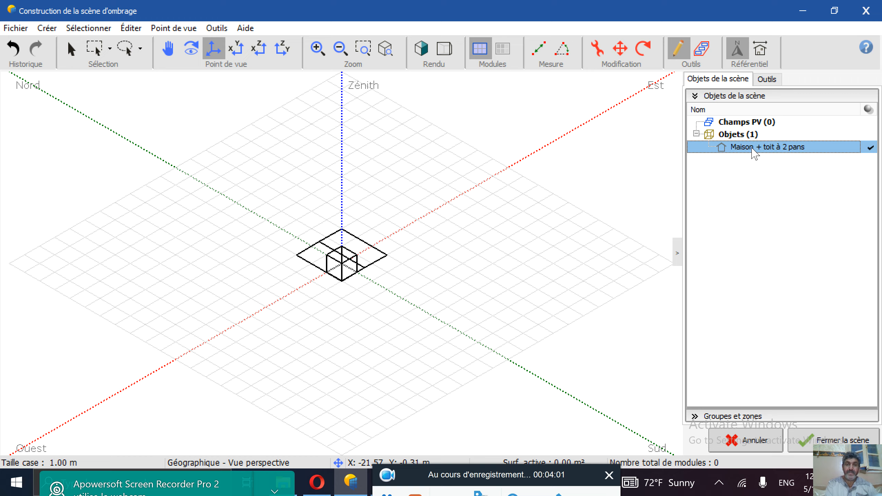
{"action": "double_click", "coordinate": [753, 147]}
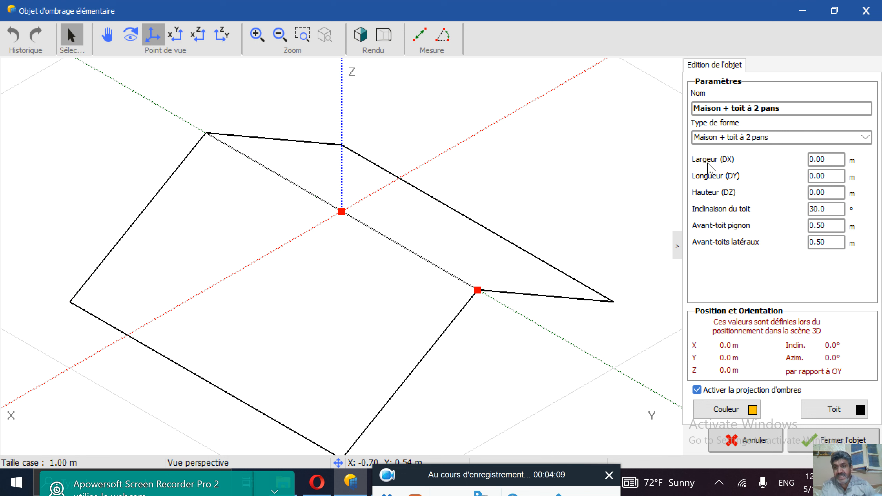
- Set the house's width (DX) to 6 m, length (DY) to 8 m and height (DZ) to 5 m
{"action": "double_click", "coordinate": [830, 157]}
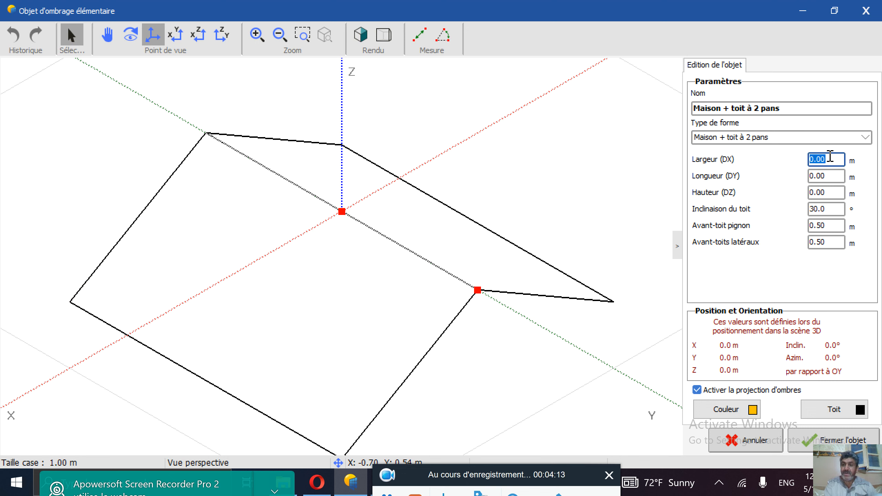
{"action": "left_click", "coordinate": [830, 156]}
{"action": "double_click", "coordinate": [830, 156]}
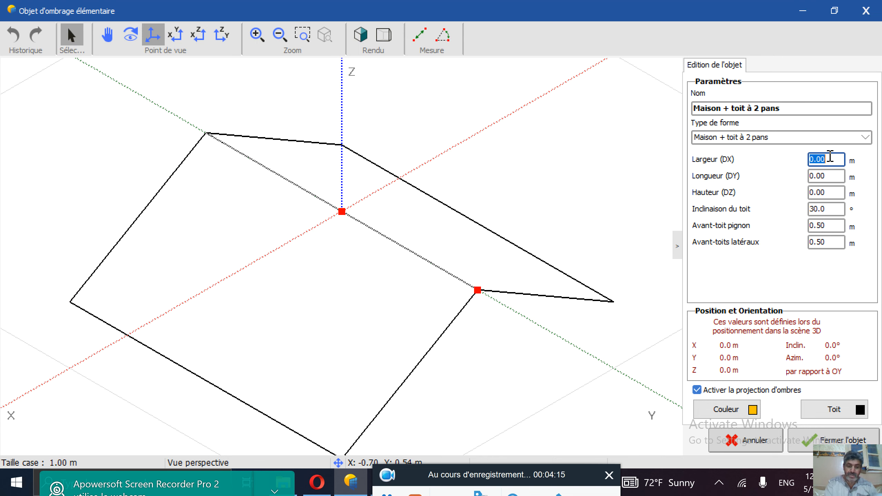
{"action": "type", "text": "6"}
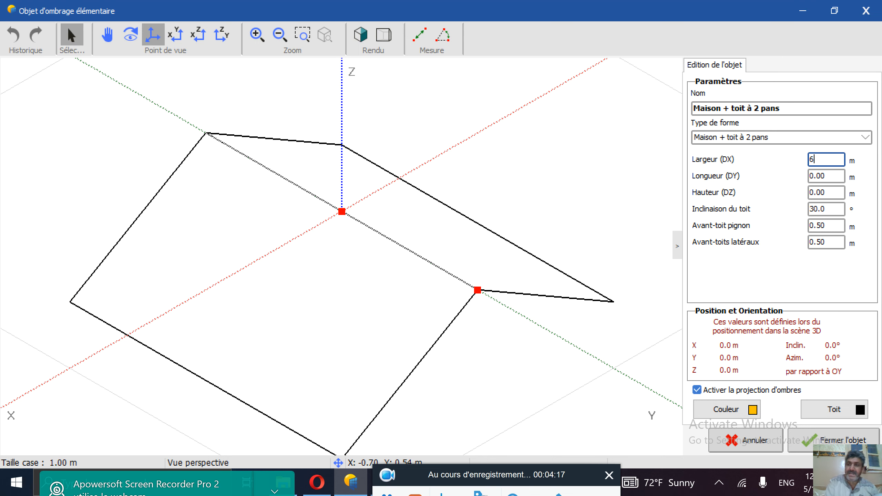
{"action": "double_click", "coordinate": [829, 175]}
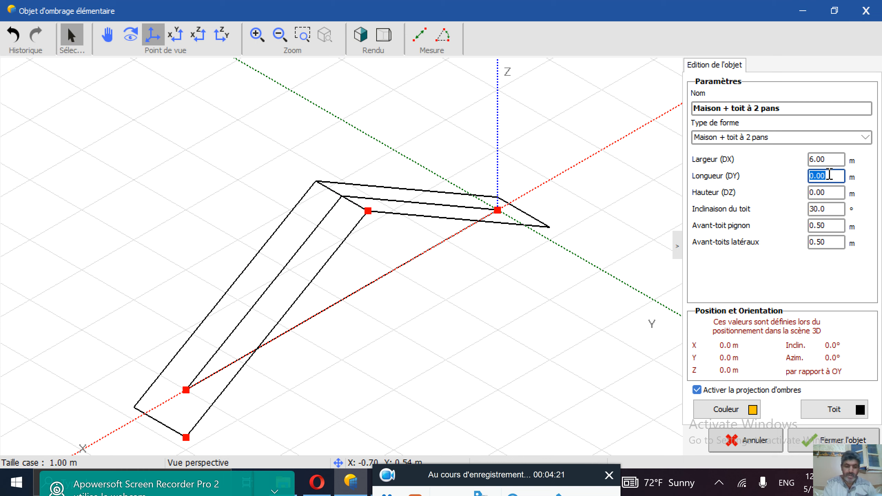
{"action": "type", "text": "8"}
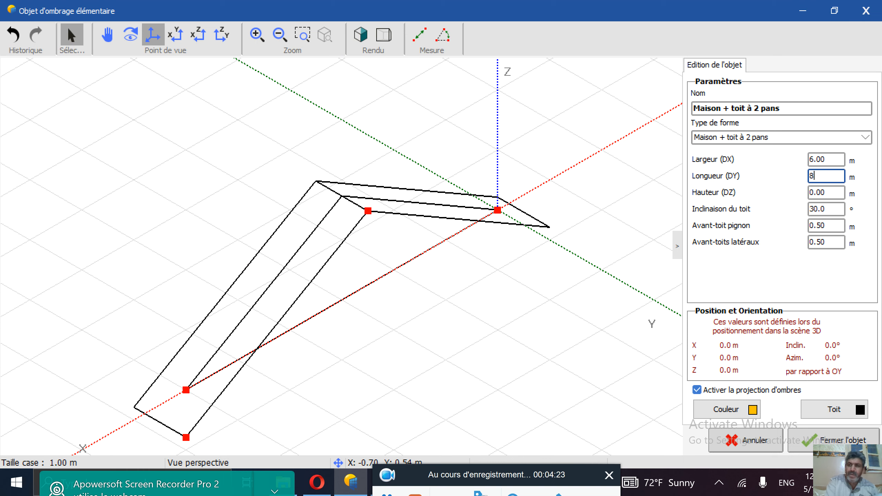
{"action": "left_click", "coordinate": [832, 192]}
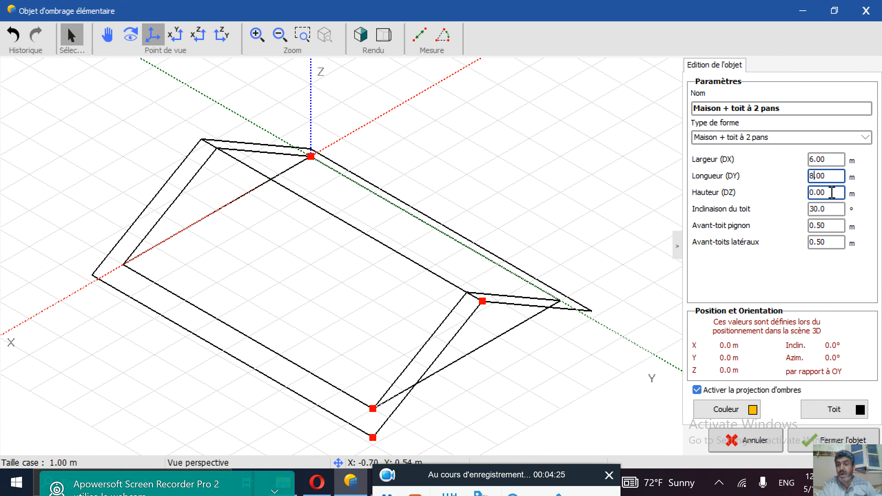
{"action": "double_click", "coordinate": [832, 193]}
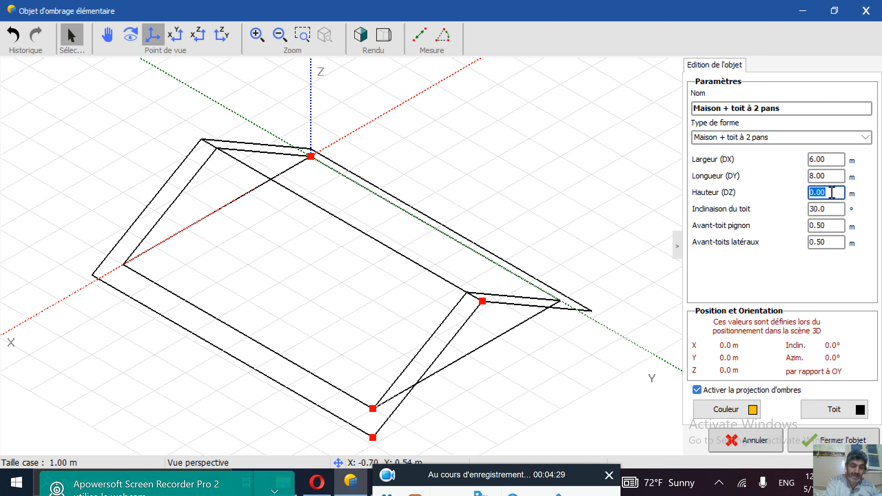
{"action": "type", "text": "5"}
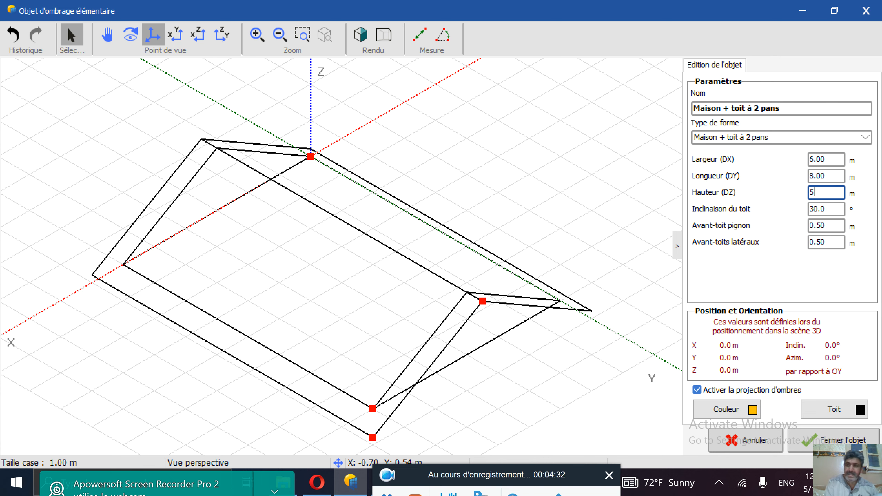
- Set the house's roof inclination to 43°
{"action": "left_click", "coordinate": [835, 208]}
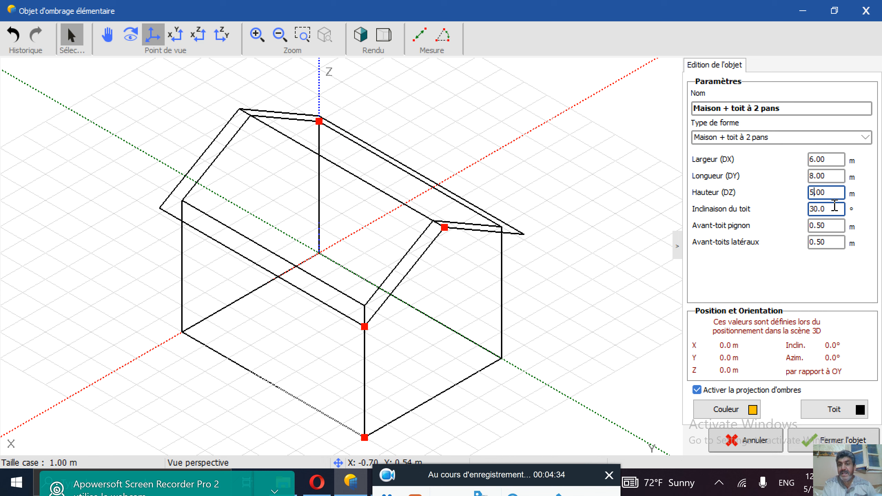
{"action": "double_click", "coordinate": [835, 206]}
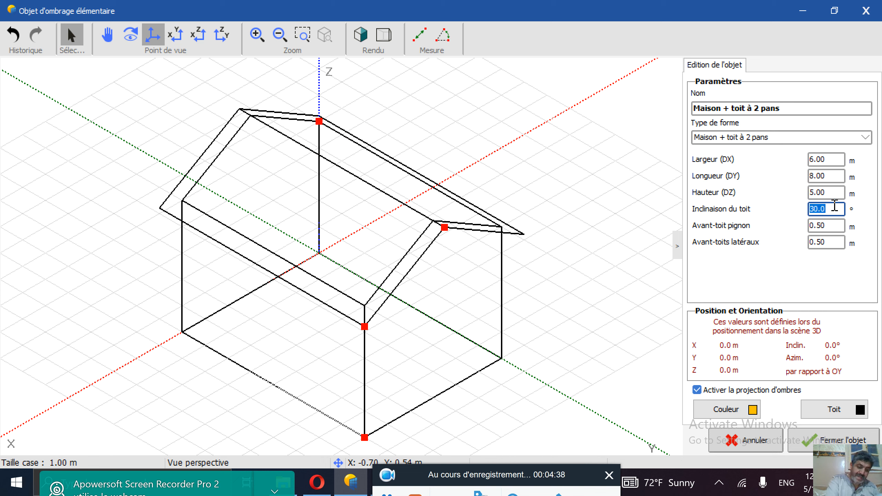
{"action": "type", "text": "43"}
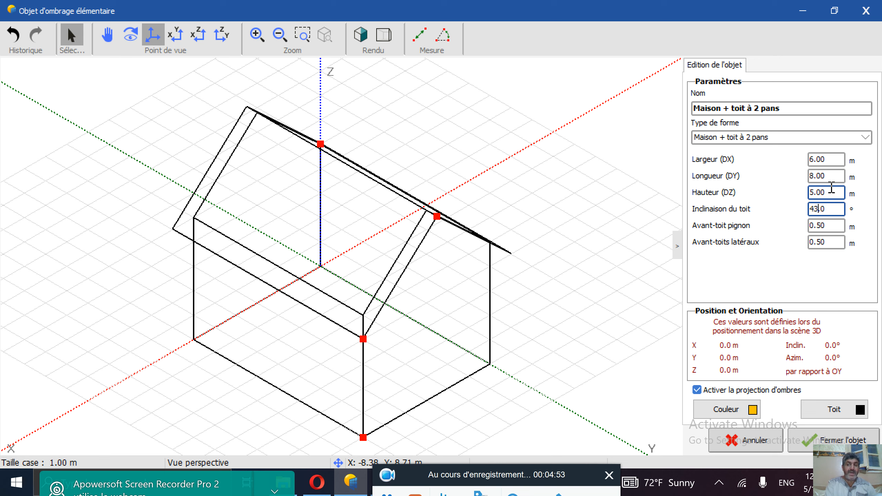
- Set the house's length (DY) to 12 m
{"action": "left_click", "coordinate": [831, 177]}
{"action": "double_click", "coordinate": [831, 177]}
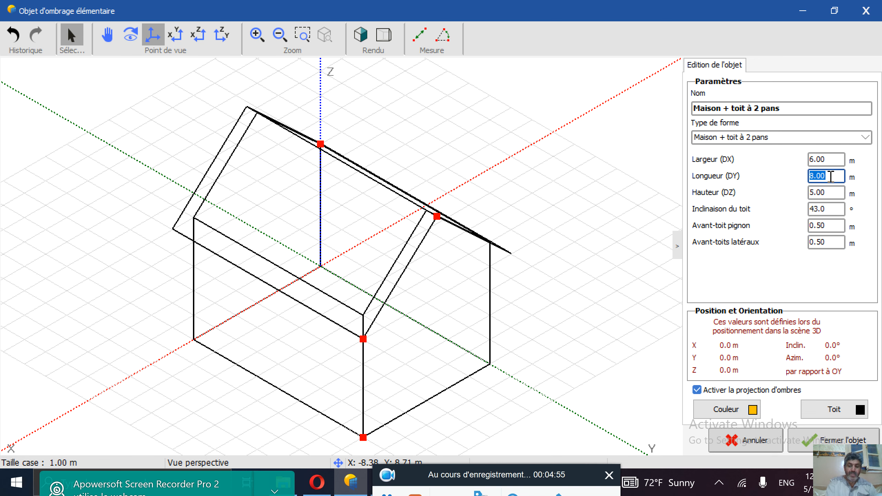
{"action": "type", "text": "12"}
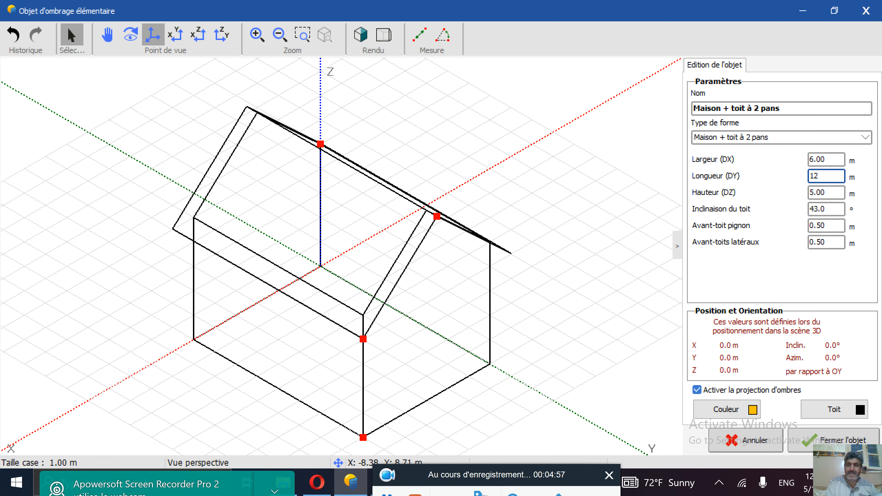
{"action": "key", "text": "Return"}
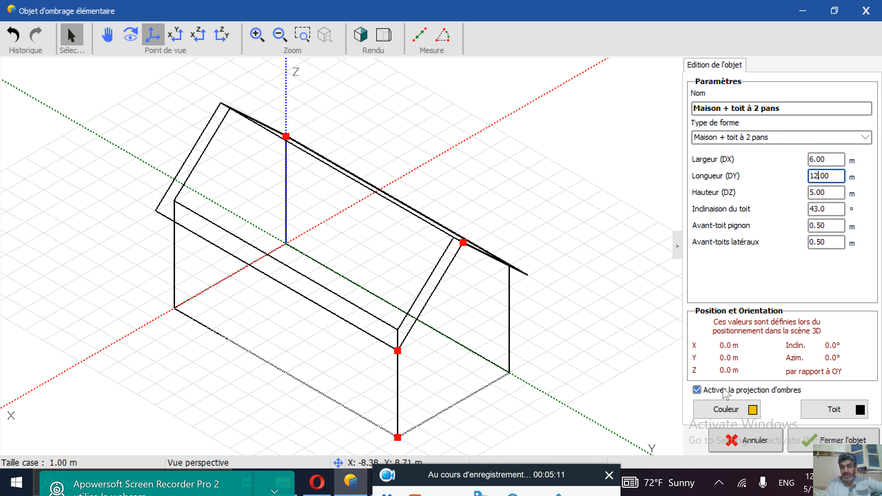
- Review the house's wall and roof colours, keeping orange for the walls and black for the roof
{"action": "left_click", "coordinate": [726, 410]}
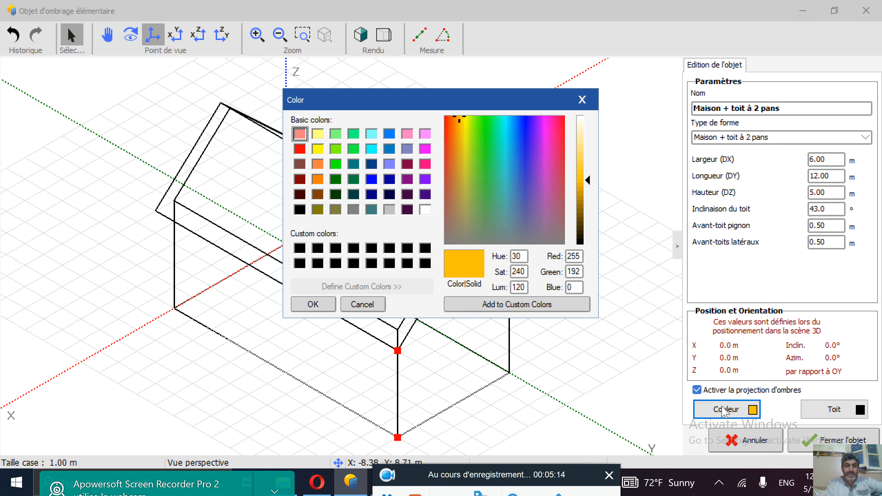
{"action": "left_click", "coordinate": [312, 305]}
{"action": "left_click", "coordinate": [821, 414]}
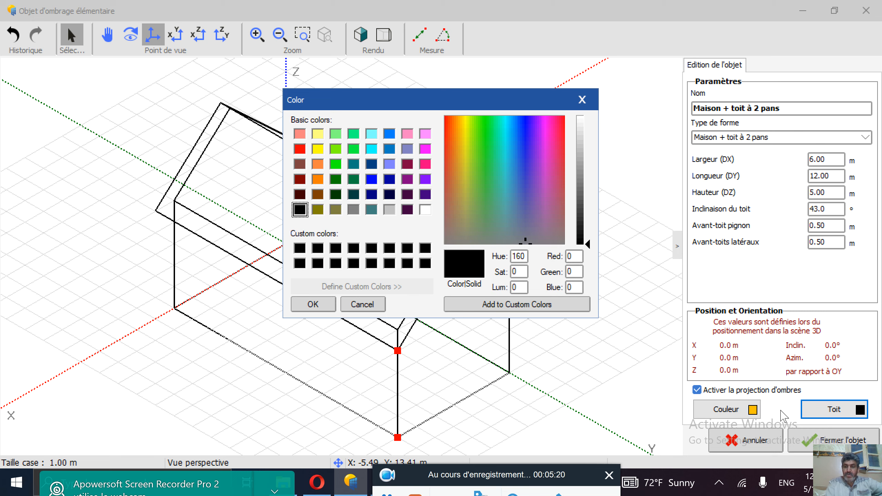
{"action": "left_click", "coordinate": [313, 304]}
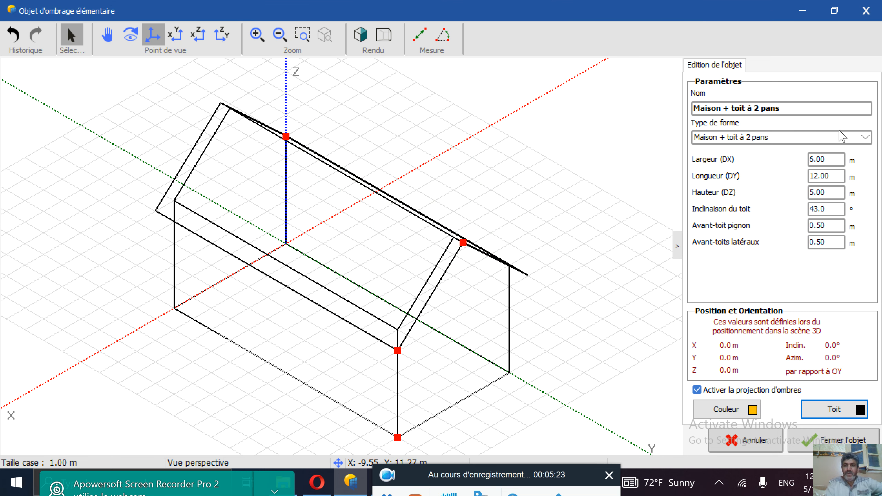
- Display the house in realistic shaded rendering and inspect it from a smaller scale and another angle
{"action": "left_click", "coordinate": [363, 37]}
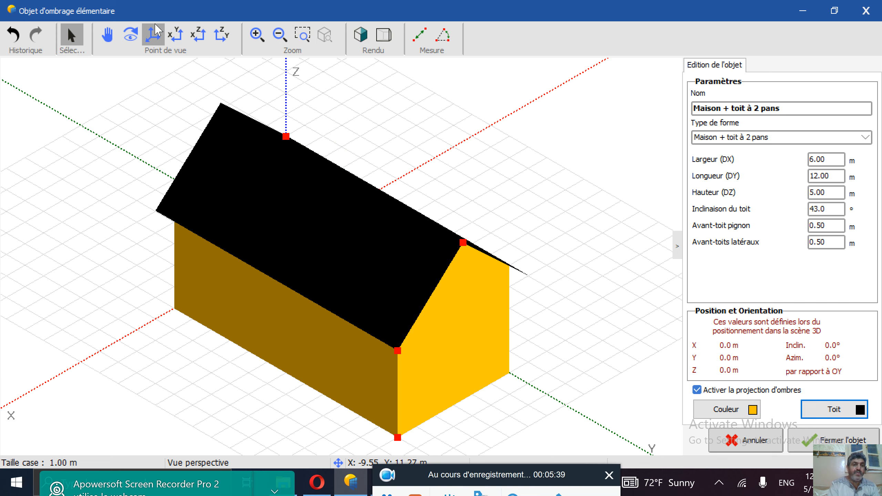
{"action": "left_click", "coordinate": [279, 37]}
{"action": "left_click", "coordinate": [279, 36]}
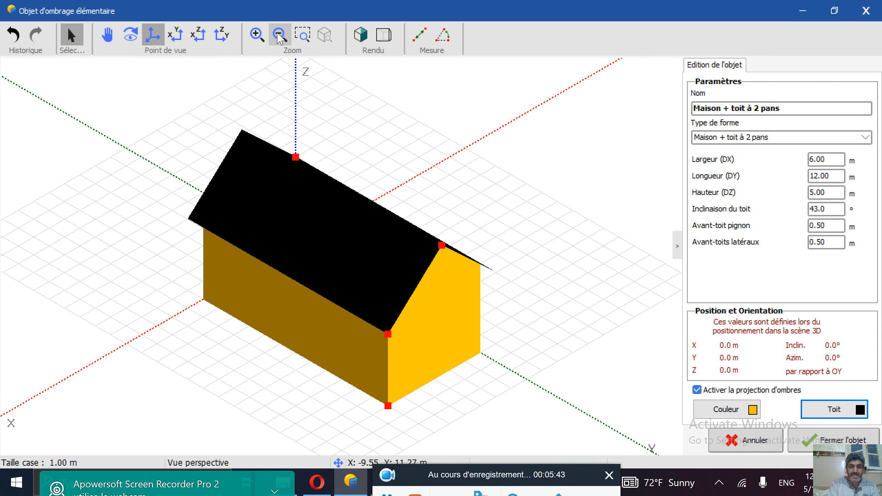
{"action": "left_click", "coordinate": [279, 36]}
{"action": "left_click", "coordinate": [279, 37]}
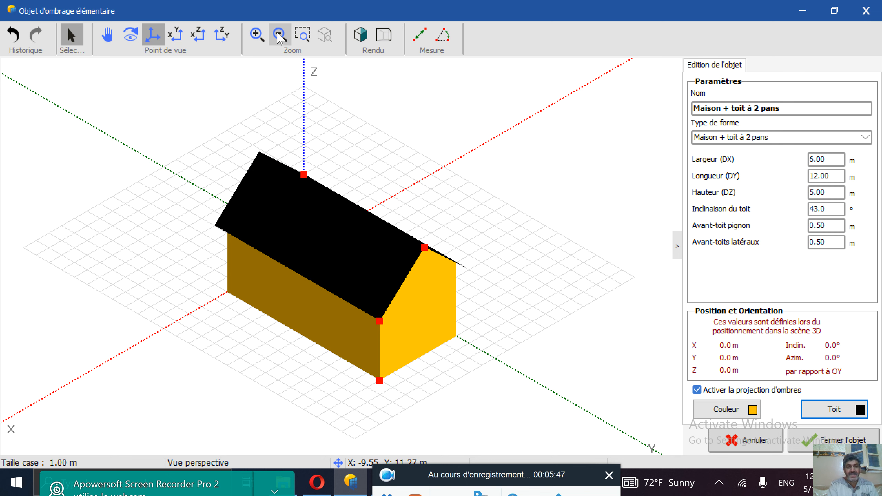
{"action": "left_click", "coordinate": [130, 38]}
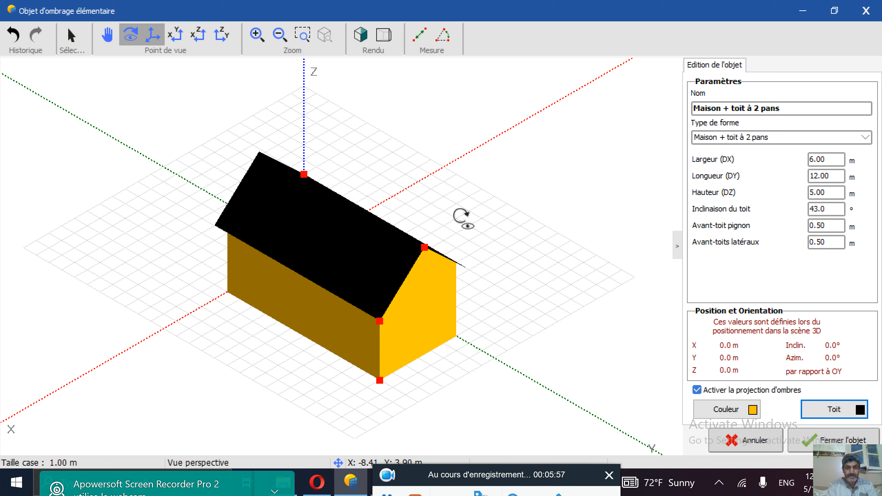
{"action": "left_click_drag", "start_coordinate": [464, 219], "coordinate": [424, 186]}
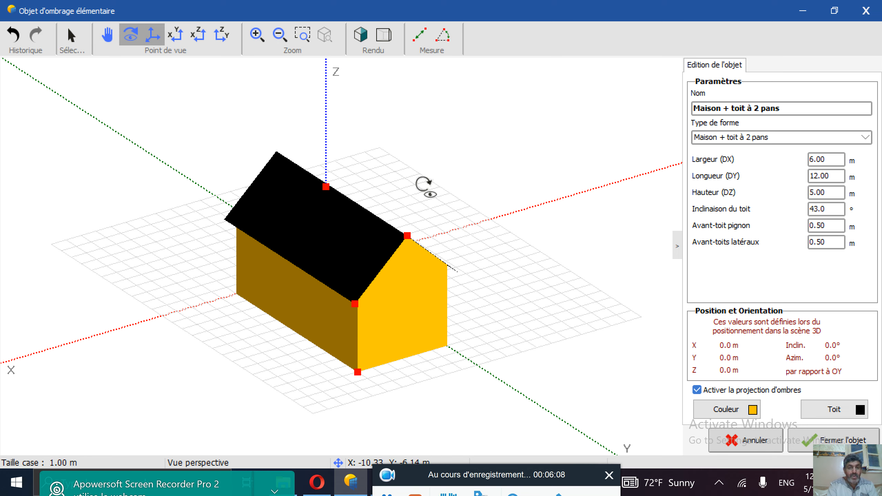
{"action": "key", "text": "Escape"}
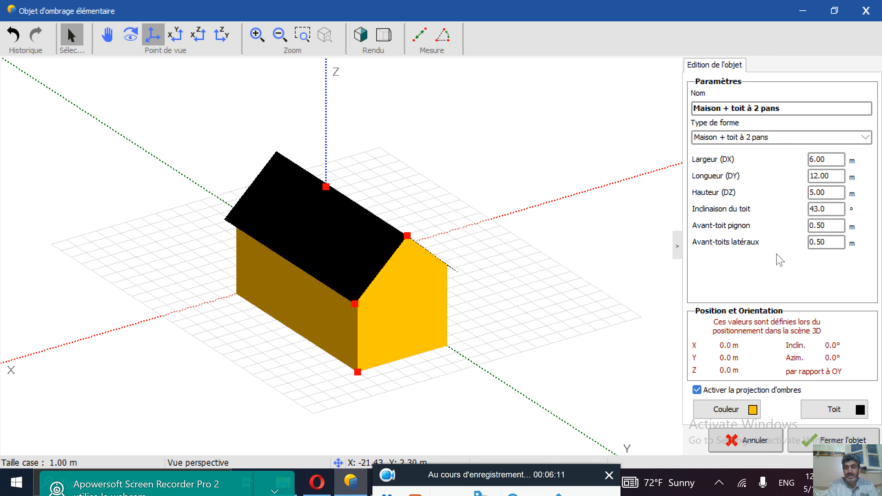
- Finish editing the house and try to place it in the scene at about X 4 m, Y -10 m
{"action": "left_click", "coordinate": [805, 440]}
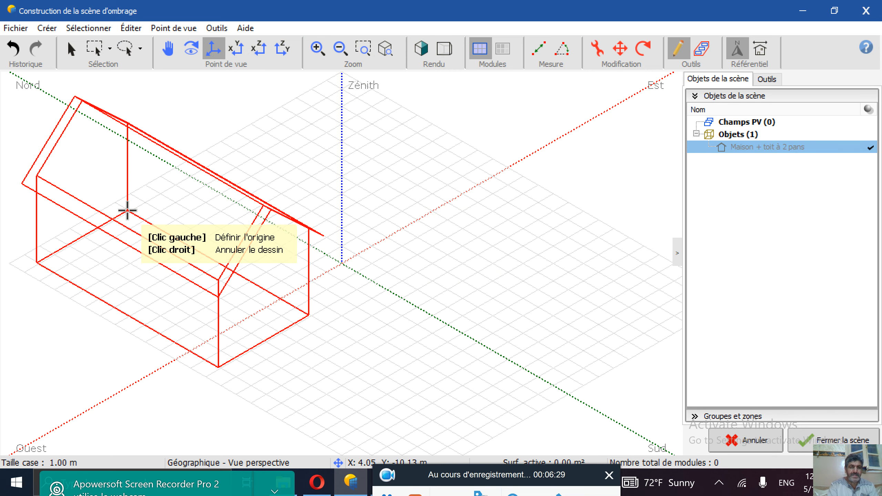
{"action": "left_click", "coordinate": [127, 210]}
{"action": "left_click", "coordinate": [127, 210]}
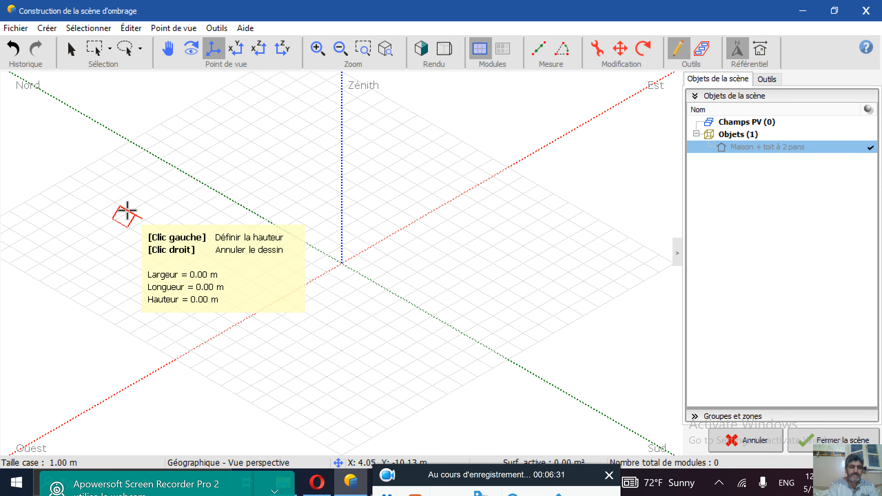
{"action": "left_click", "coordinate": [127, 210]}
- Delete the duplicate house from the scene, keeping only the first one
{"action": "left_click", "coordinate": [744, 173]}
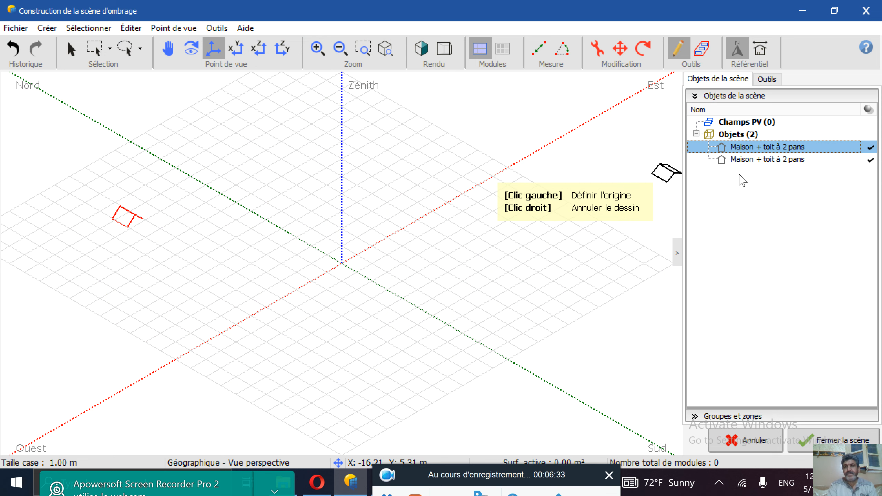
{"action": "left_click", "coordinate": [745, 160]}
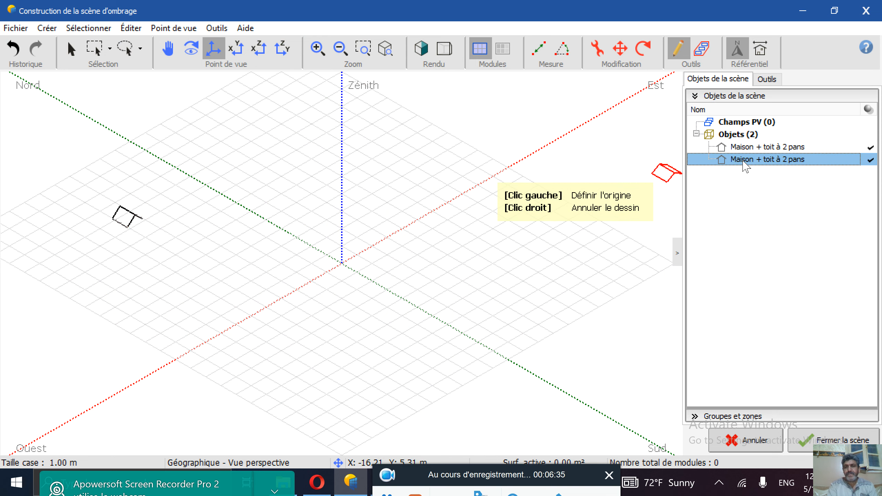
{"action": "key", "text": "Delete"}
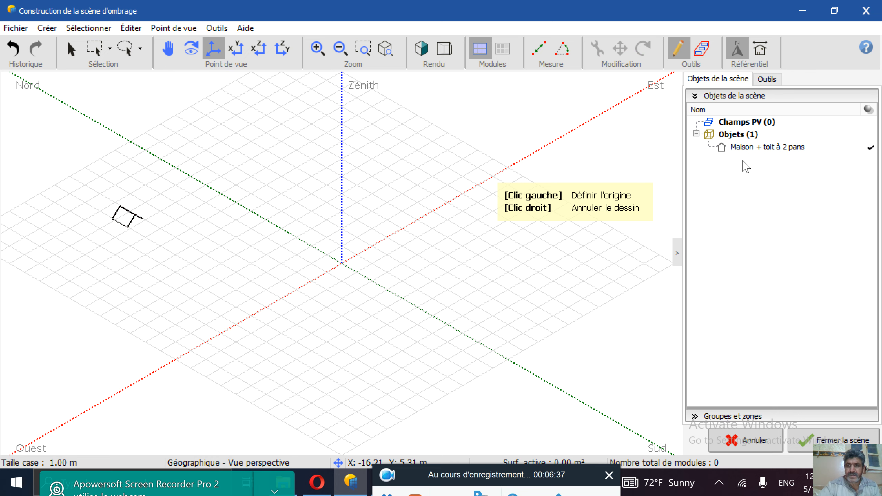
- Reopen the remaining house's parameters and open its width (DX) for editing
{"action": "left_click", "coordinate": [752, 148]}
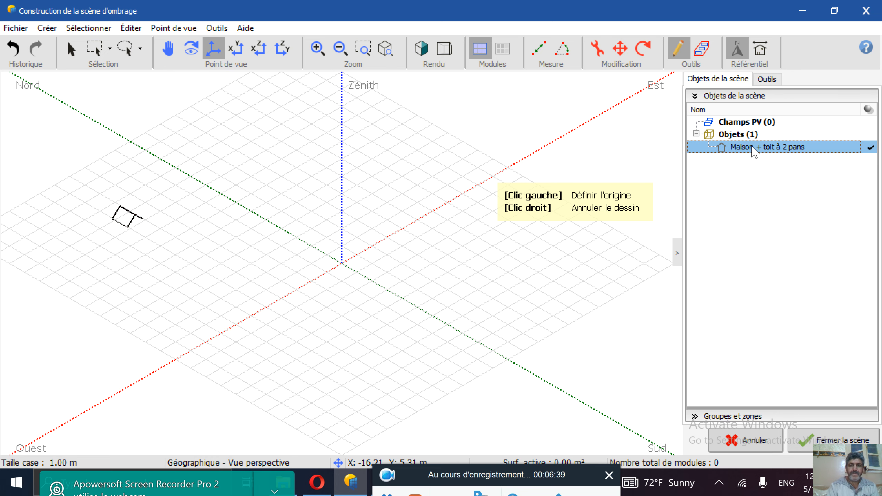
{"action": "double_click", "coordinate": [753, 148]}
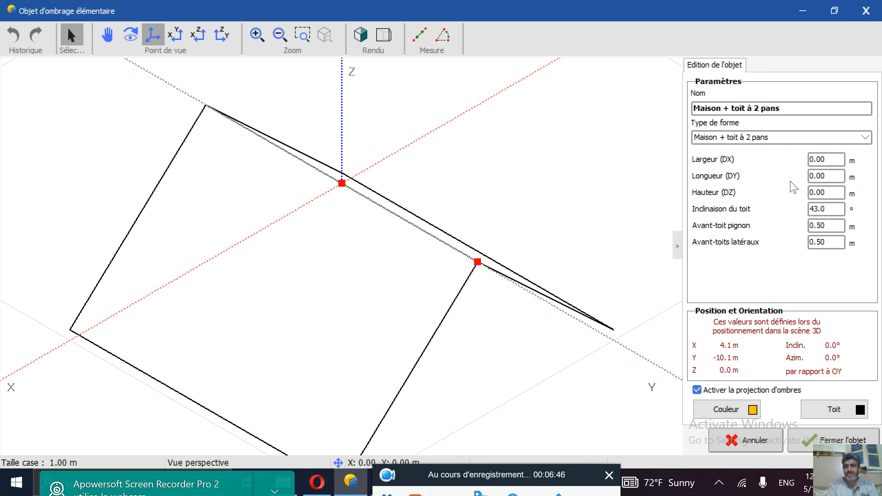
{"action": "left_click", "coordinate": [825, 160]}
{"action": "double_click", "coordinate": [826, 160]}
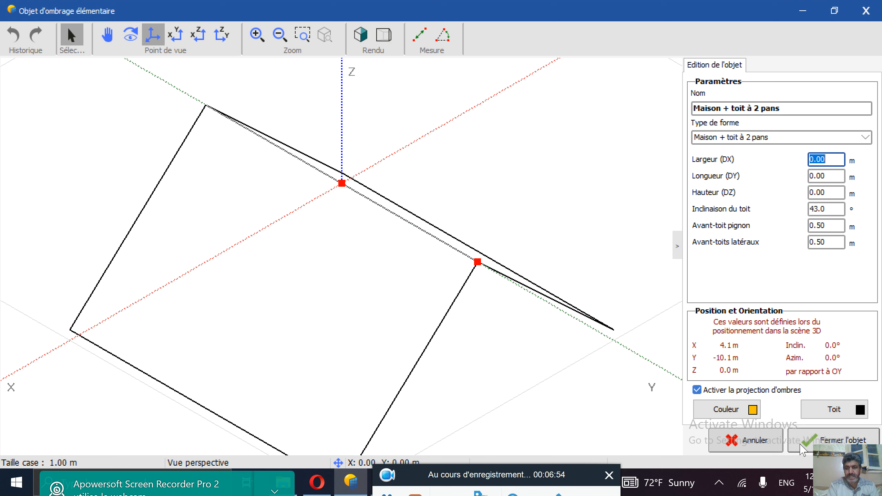
{"action": "left_click", "coordinate": [539, 485]}
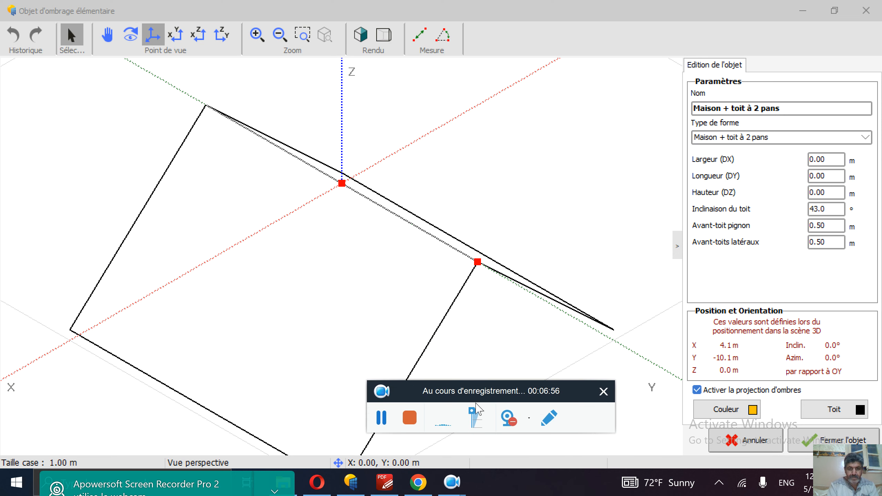
{"action": "left_click", "coordinate": [381, 418]}
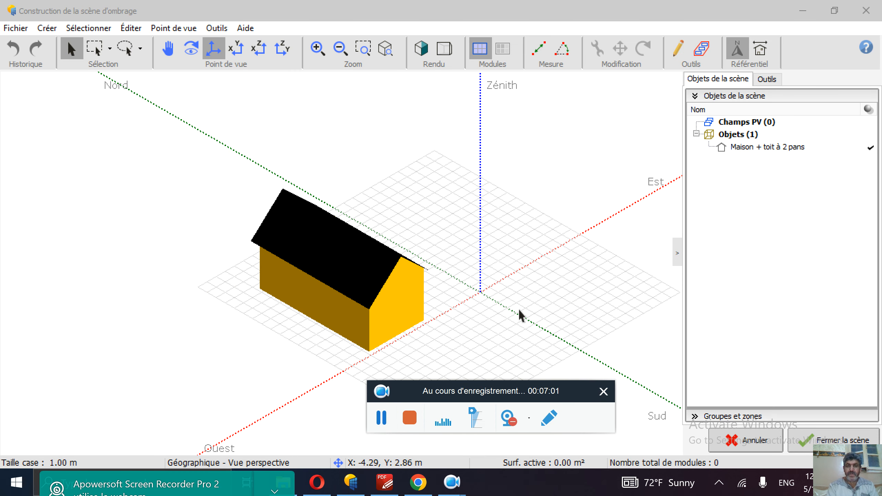
{"action": "left_click", "coordinate": [685, 67]}
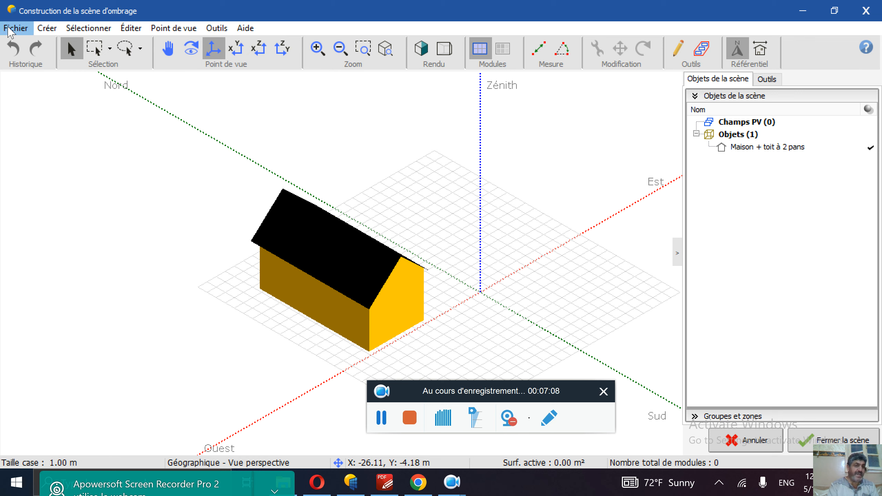
- Create a PV field of table rows (Rangée de tables) and set its number of sheds to 5
{"action": "left_click", "coordinate": [47, 28]}
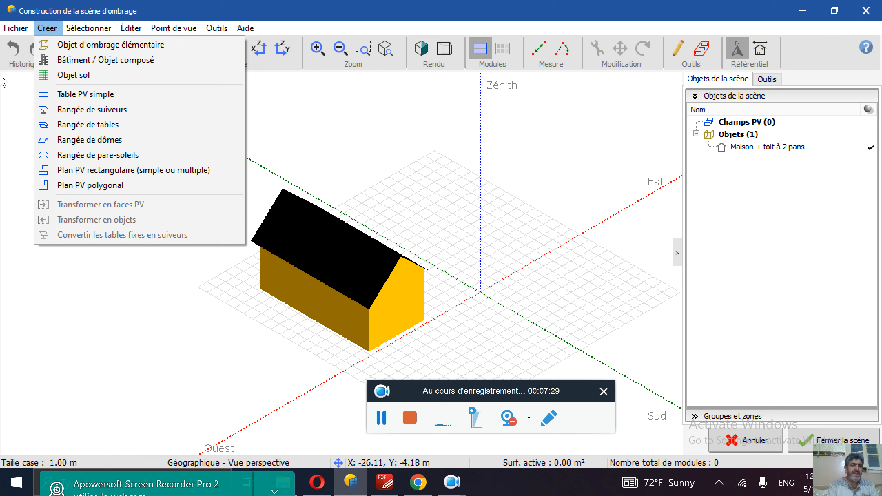
{"action": "left_click", "coordinate": [81, 127]}
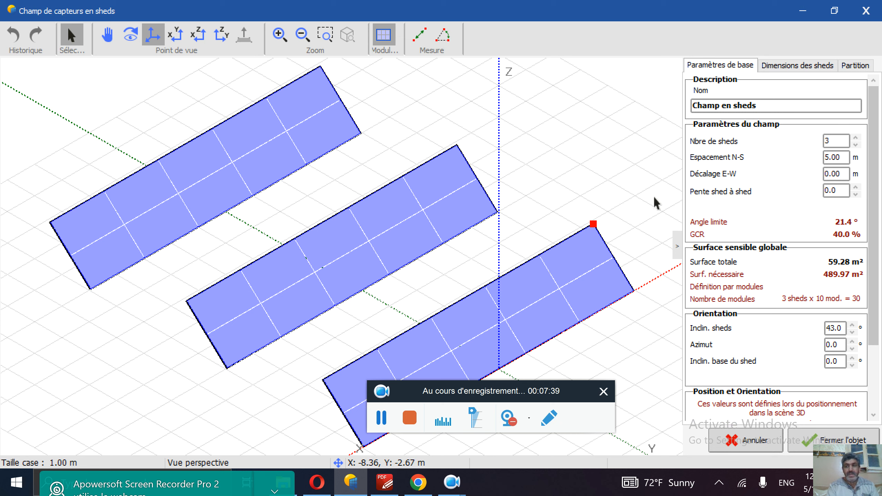
{"action": "left_click", "coordinate": [834, 144]}
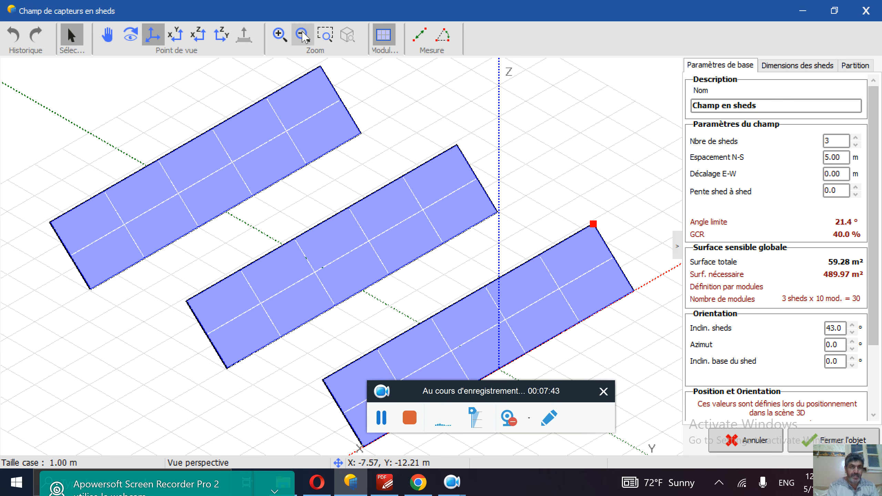
{"action": "left_click", "coordinate": [302, 35]}
{"action": "left_click", "coordinate": [302, 35]}
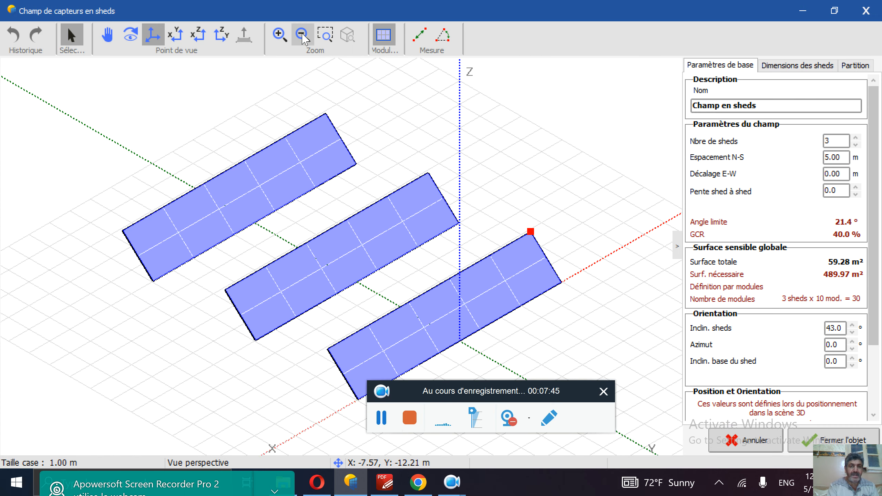
{"action": "left_click", "coordinate": [303, 35]}
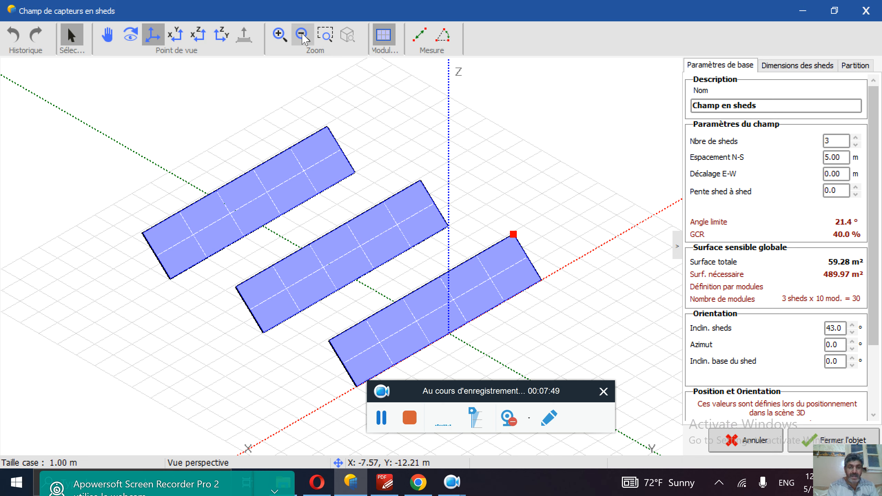
{"action": "left_click", "coordinate": [302, 35]}
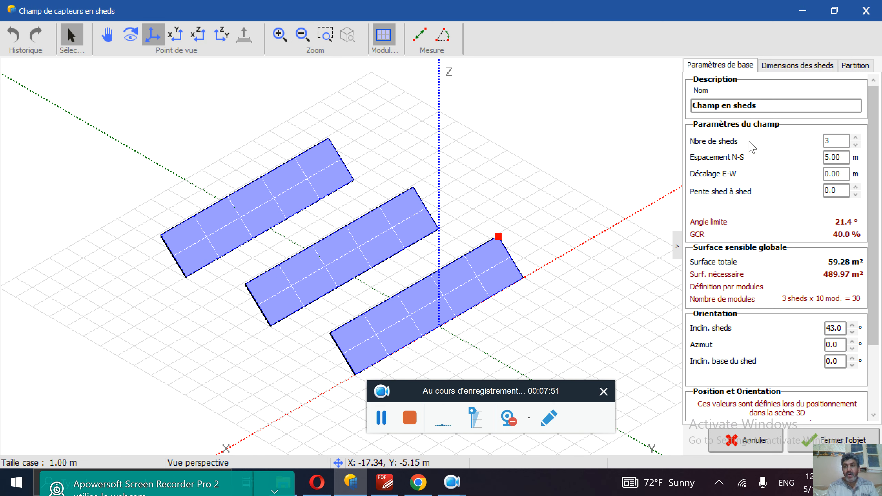
{"action": "left_click", "coordinate": [835, 141]}
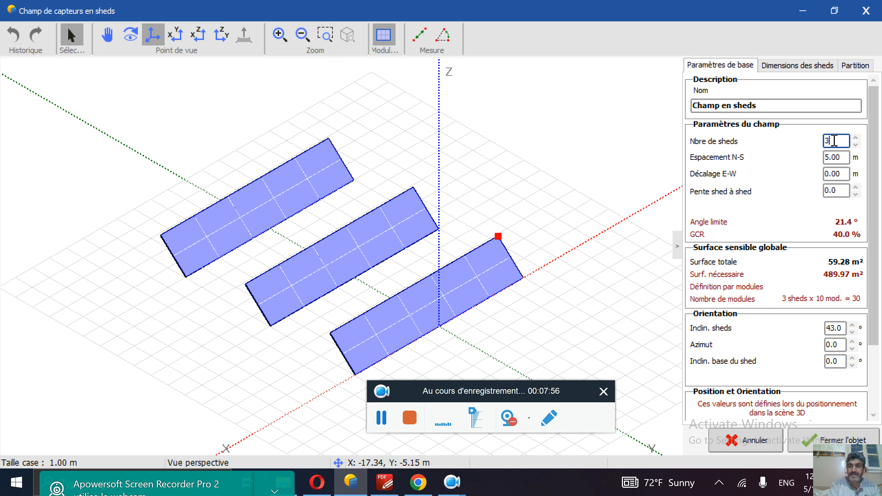
{"action": "type", "text": "5"}
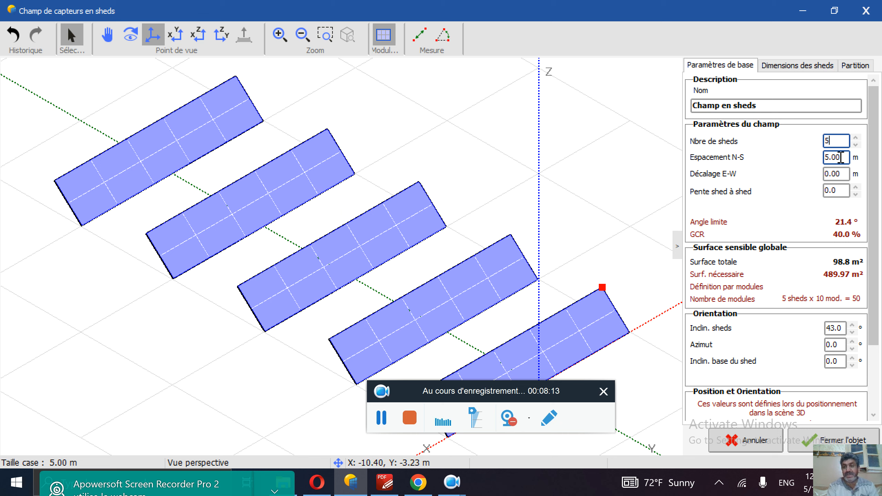
- Set the north-south spacing between the sheds to 6 m
{"action": "left_click", "coordinate": [842, 154]}
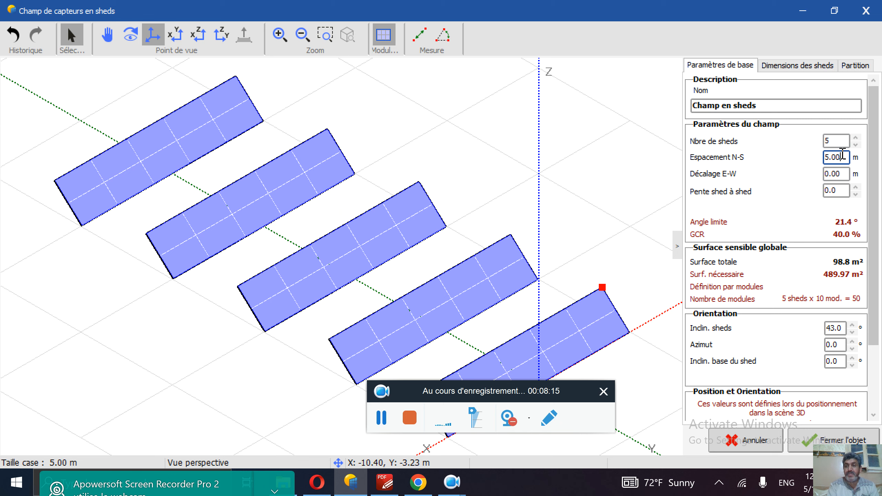
{"action": "double_click", "coordinate": [842, 154]}
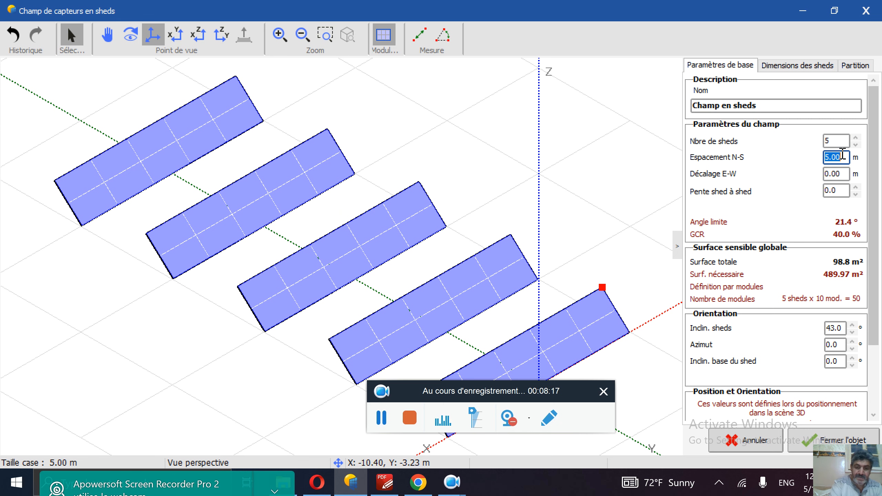
{"action": "type", "text": "6"}
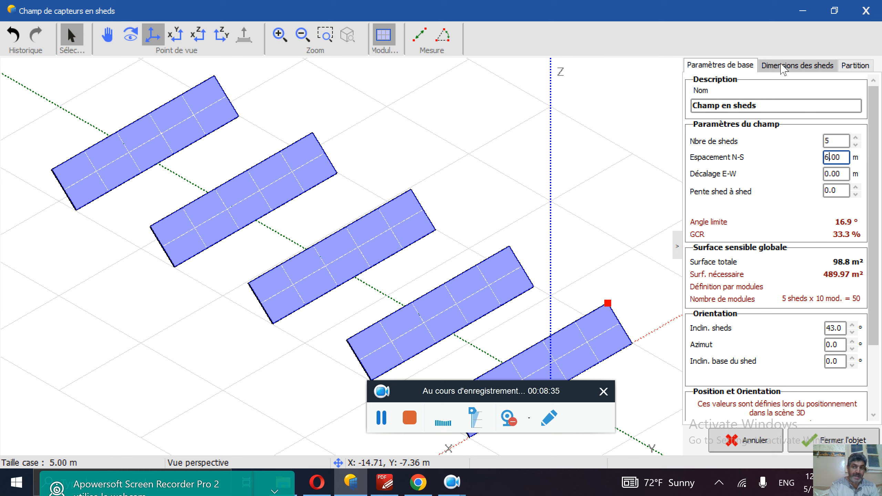
- Define each shed as 12 modules in length (X) and 3 modules in height (Y)
{"action": "left_click", "coordinate": [781, 65]}
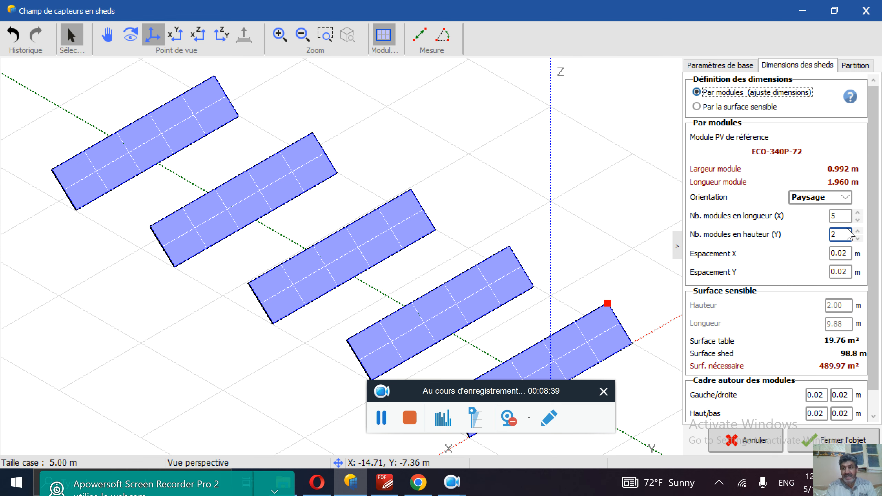
{"action": "left_click", "coordinate": [840, 217]}
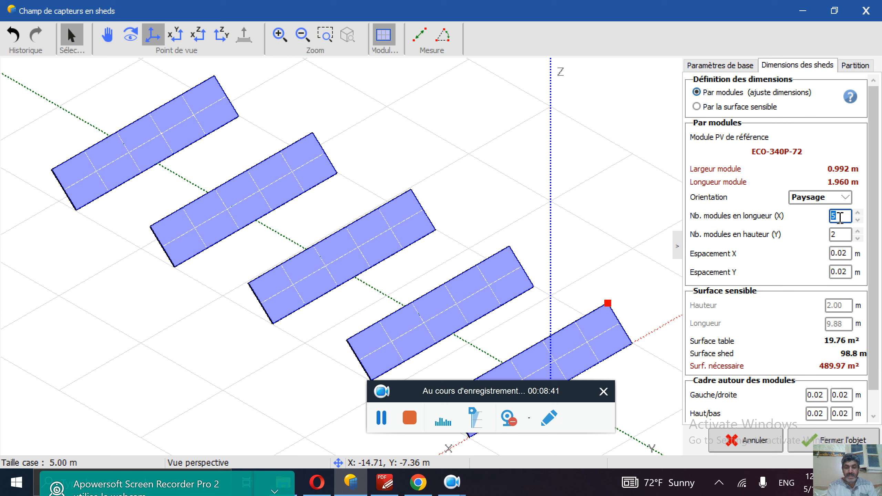
{"action": "type", "text": "12"}
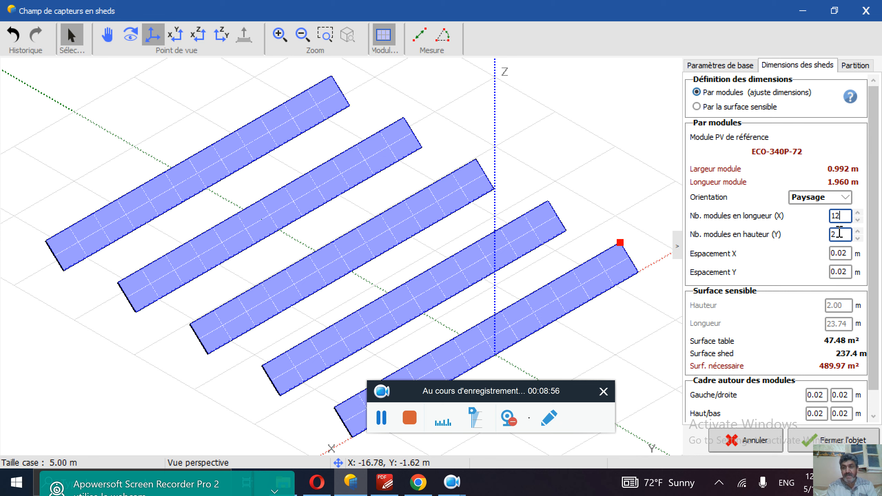
{"action": "double_click", "coordinate": [839, 233]}
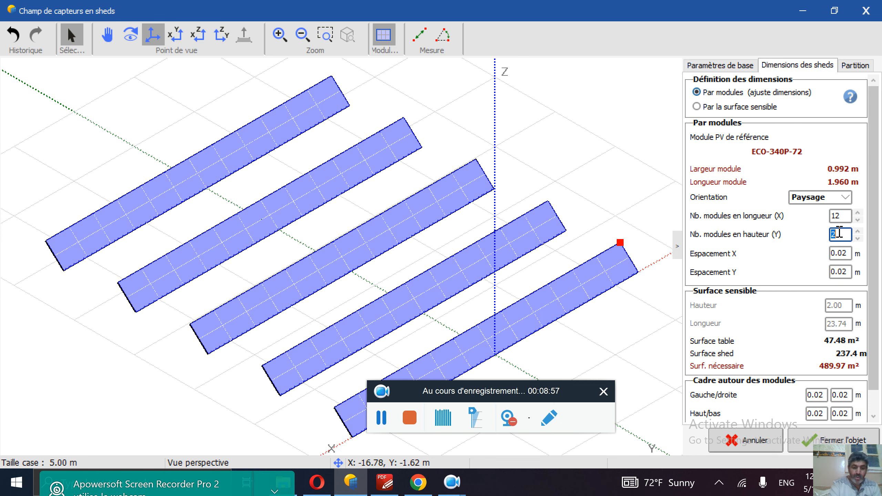
{"action": "type", "text": "3"}
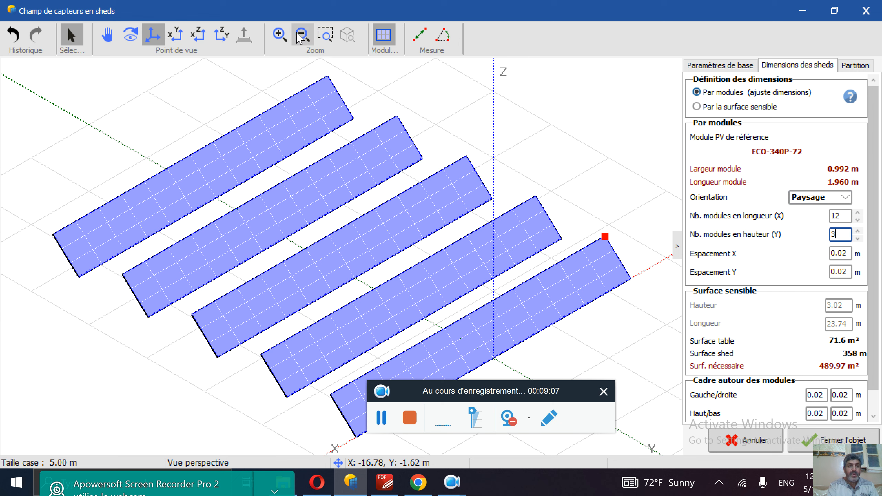
- Examine the shed layout and the gaps between rows from another angle and at a smaller scale
{"action": "left_click", "coordinate": [130, 36]}
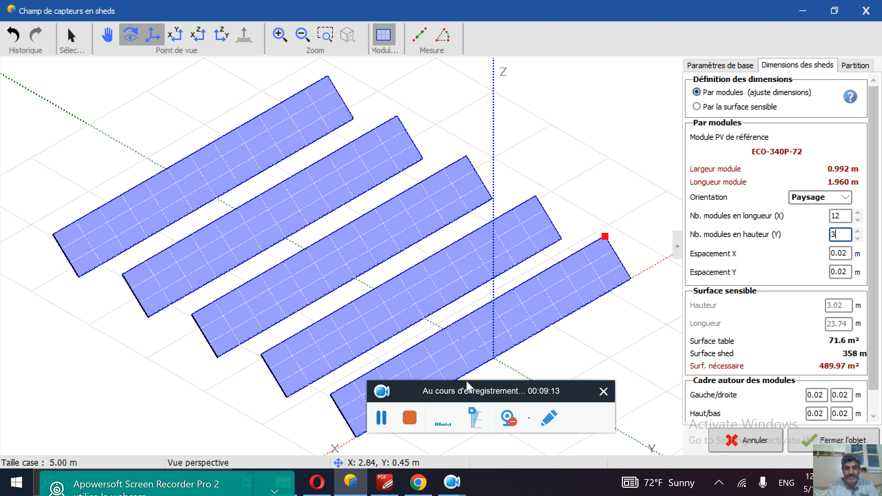
{"action": "left_click_drag", "start_coordinate": [469, 395], "coordinate": [478, 472]}
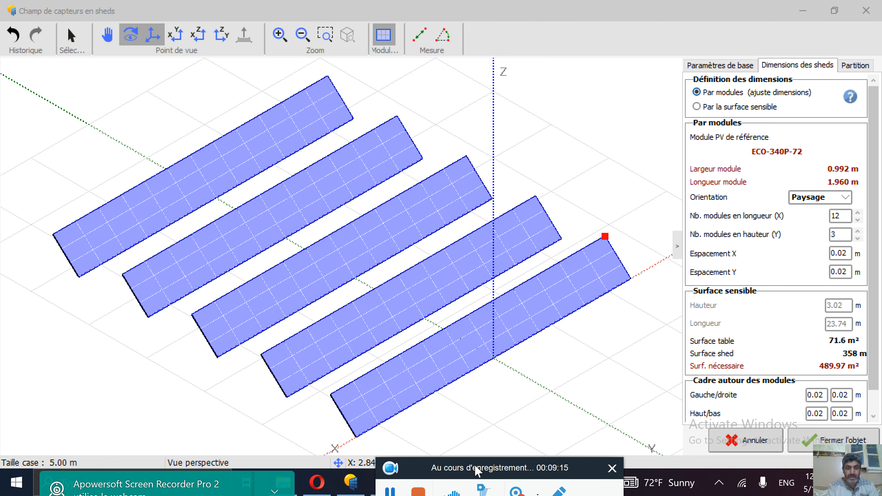
{"action": "left_click_drag", "start_coordinate": [354, 288], "coordinate": [319, 255]}
{"action": "key", "text": "Escape"}
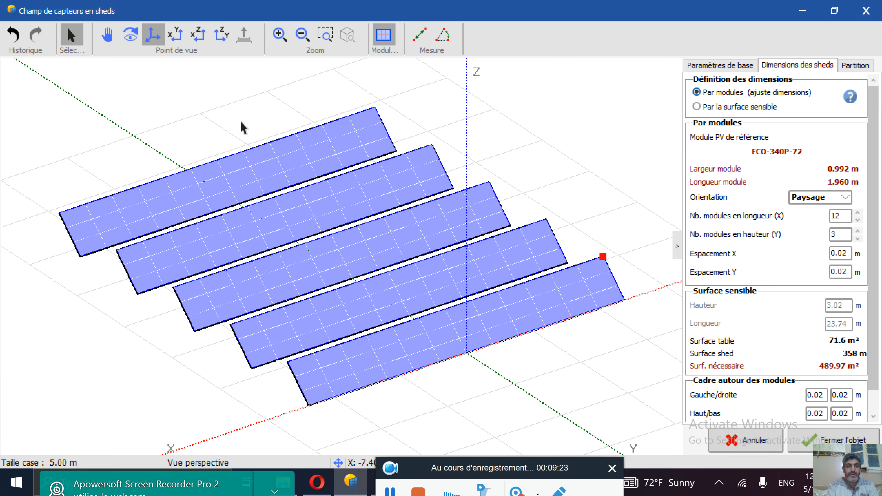
{"action": "left_click", "coordinate": [301, 34]}
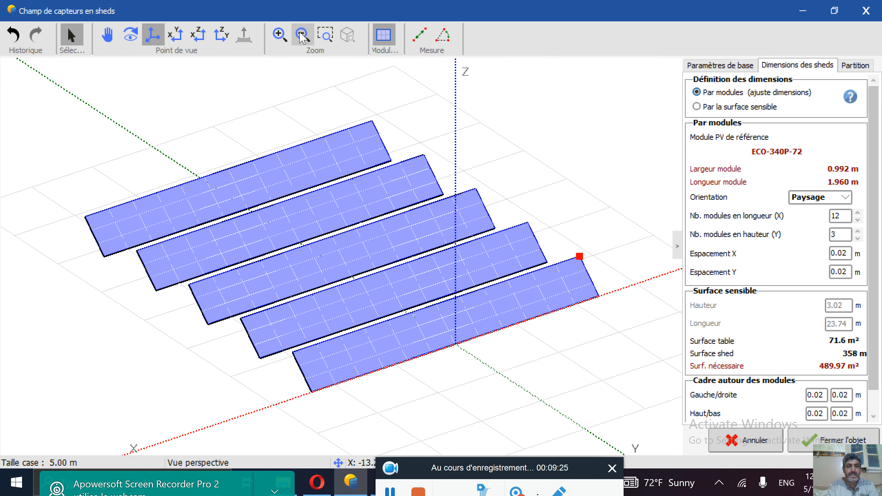
{"action": "left_click", "coordinate": [301, 35]}
{"action": "left_click", "coordinate": [301, 34]}
{"action": "left_click", "coordinate": [301, 34]}
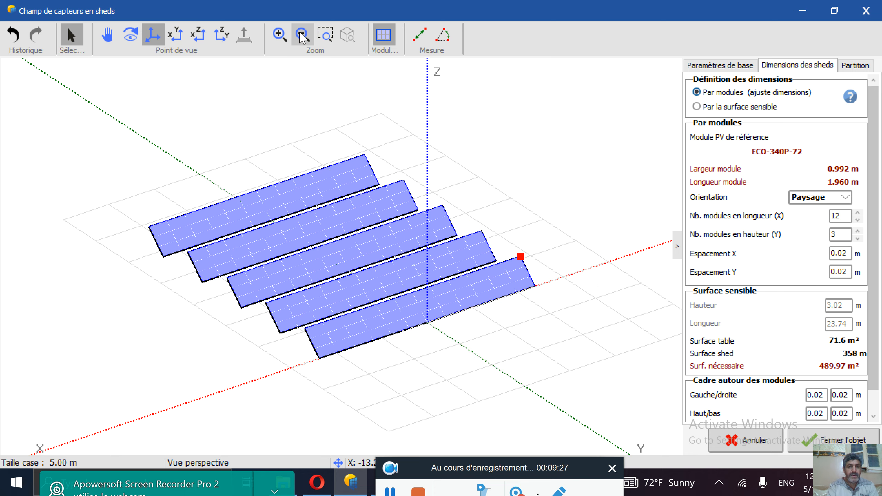
{"action": "left_click", "coordinate": [301, 34]}
{"action": "left_click", "coordinate": [301, 34]}
{"action": "left_click", "coordinate": [301, 34]}
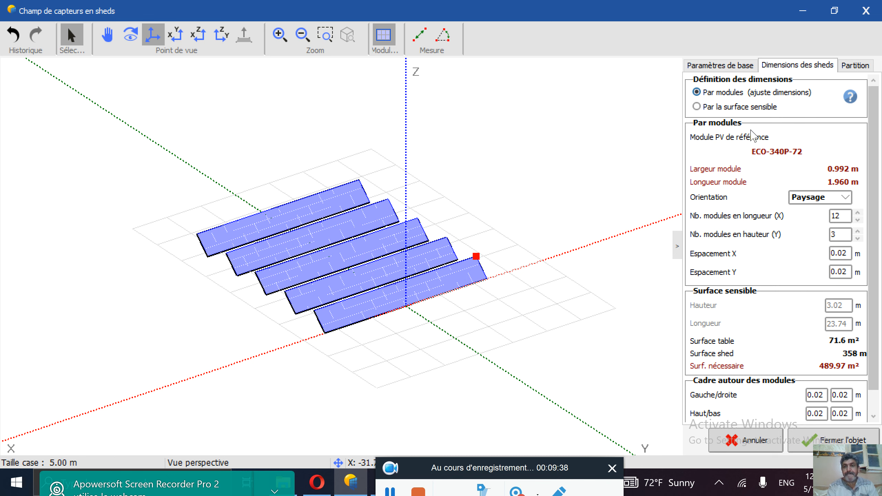
- Review the field's basic parameters and insert the finished shed field into the 3D scene
{"action": "left_click", "coordinate": [716, 66]}
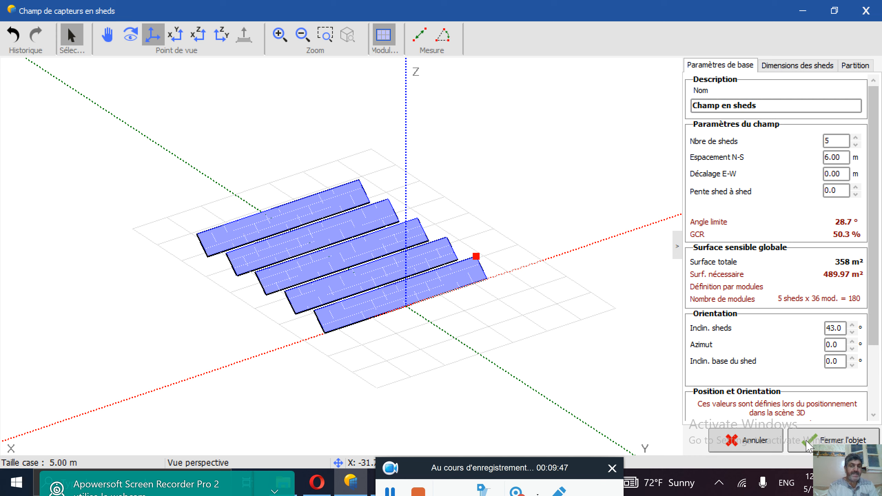
{"action": "left_click", "coordinate": [808, 446]}
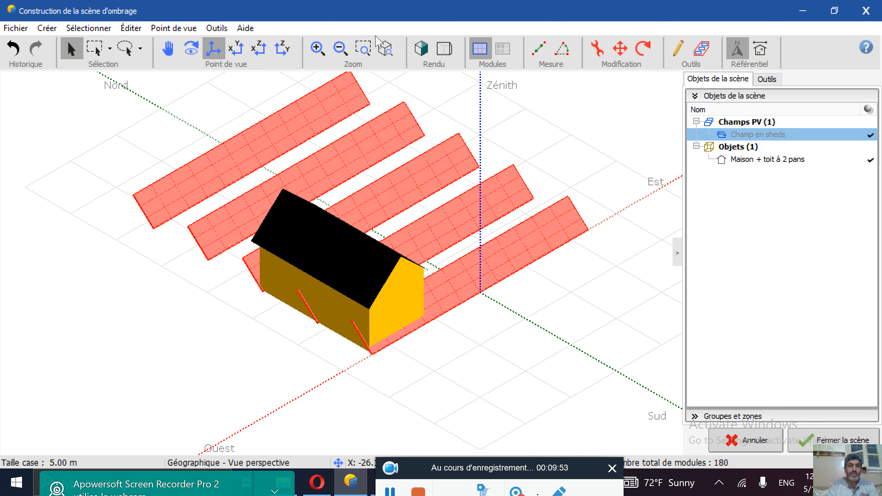
- Move the shed field south-east, clear of the house, to about X -23.4 m and Y 10.6 m
{"action": "left_click", "coordinate": [340, 49]}
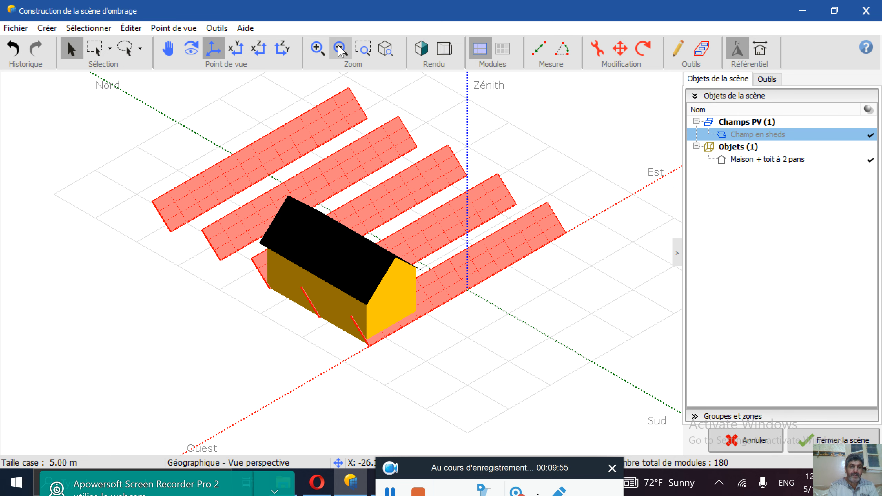
{"action": "left_click", "coordinate": [340, 49]}
{"action": "left_click", "coordinate": [340, 49]}
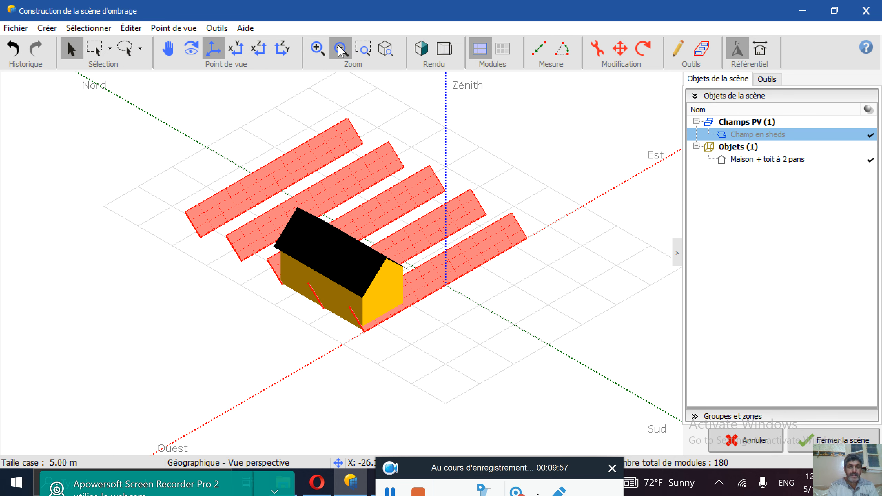
{"action": "left_click", "coordinate": [340, 49]}
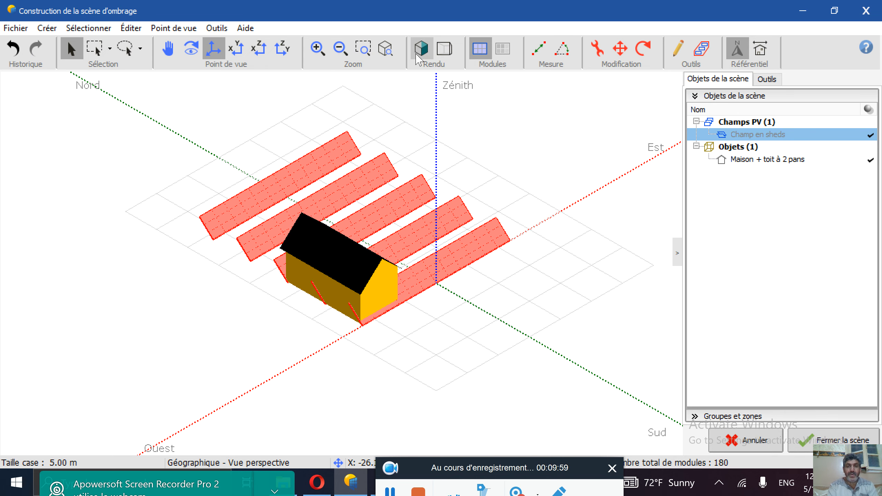
{"action": "left_click", "coordinate": [620, 49]}
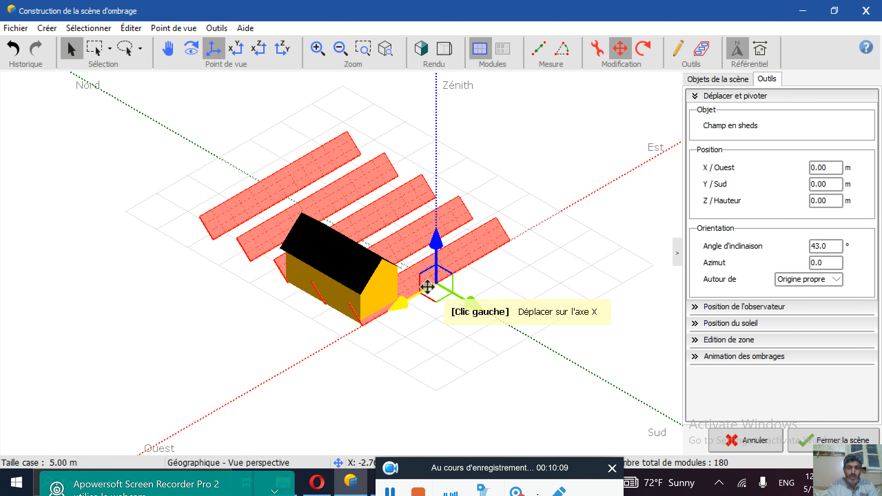
{"action": "left_click_drag", "start_coordinate": [422, 292], "coordinate": [482, 240]}
{"action": "left_click_drag", "start_coordinate": [505, 253], "coordinate": [620, 277]}
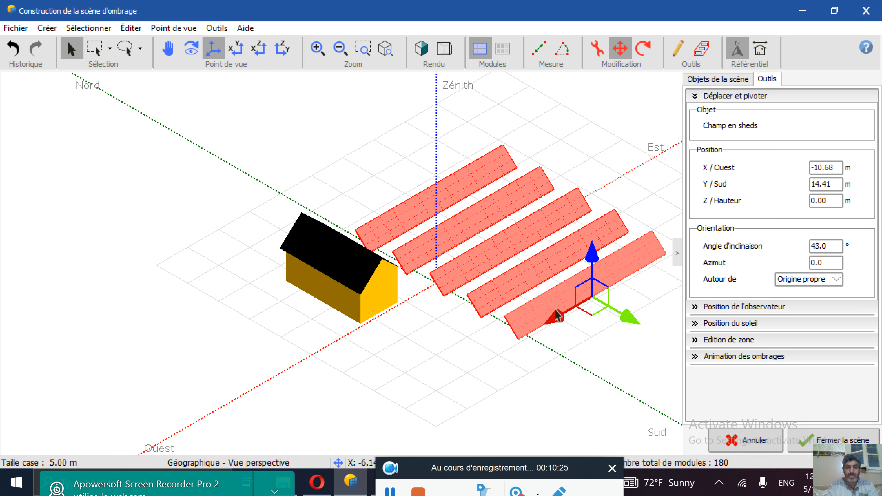
{"action": "left_click_drag", "start_coordinate": [558, 312], "coordinate": [591, 258]}
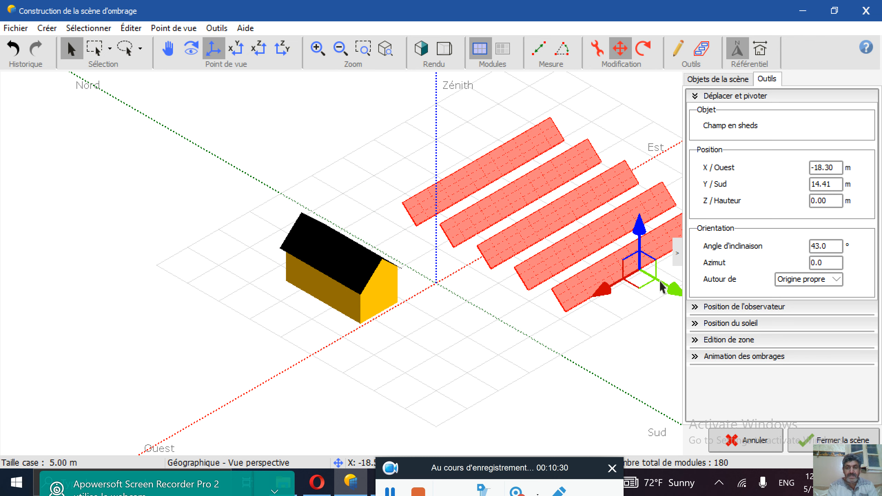
{"action": "left_click_drag", "start_coordinate": [656, 278], "coordinate": [637, 254]}
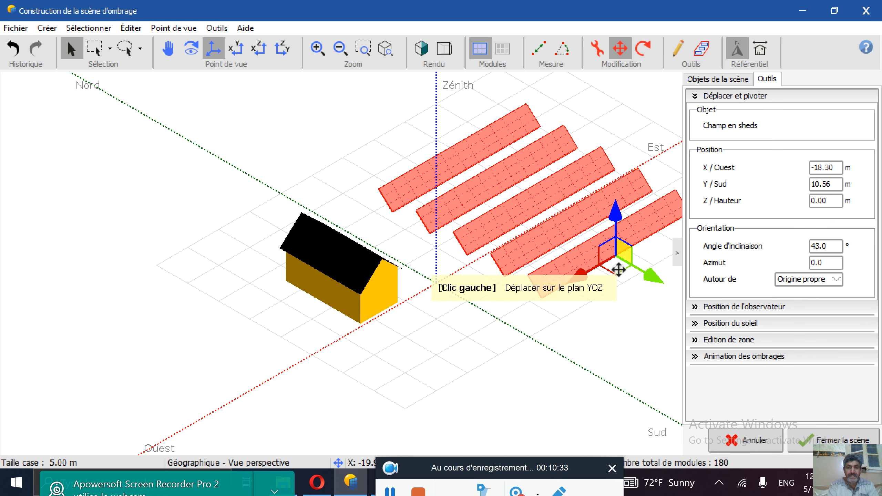
{"action": "left_click_drag", "start_coordinate": [583, 275], "coordinate": [611, 253]}
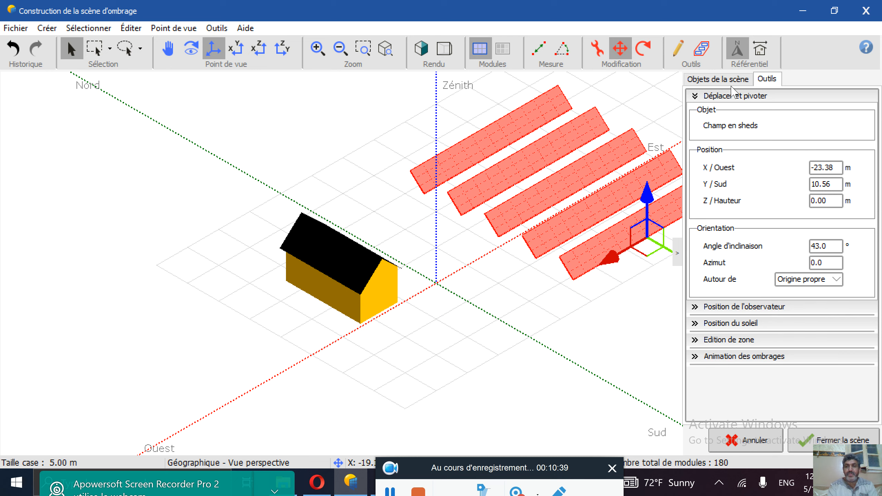
- Move the two-pitch-roof house north-west to about X 16.8 m and Y -20.2 m
{"action": "left_click", "coordinate": [727, 80]}
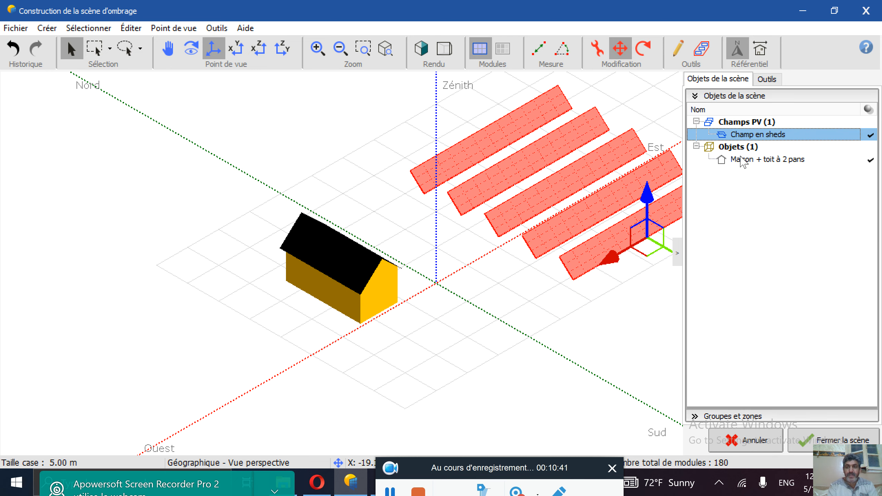
{"action": "left_click", "coordinate": [741, 159]}
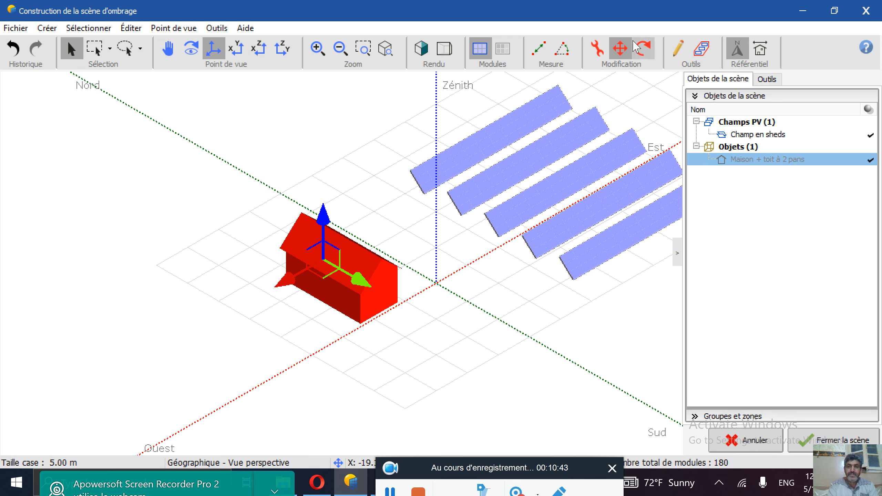
{"action": "left_click", "coordinate": [624, 55]}
{"action": "left_click", "coordinate": [620, 49]}
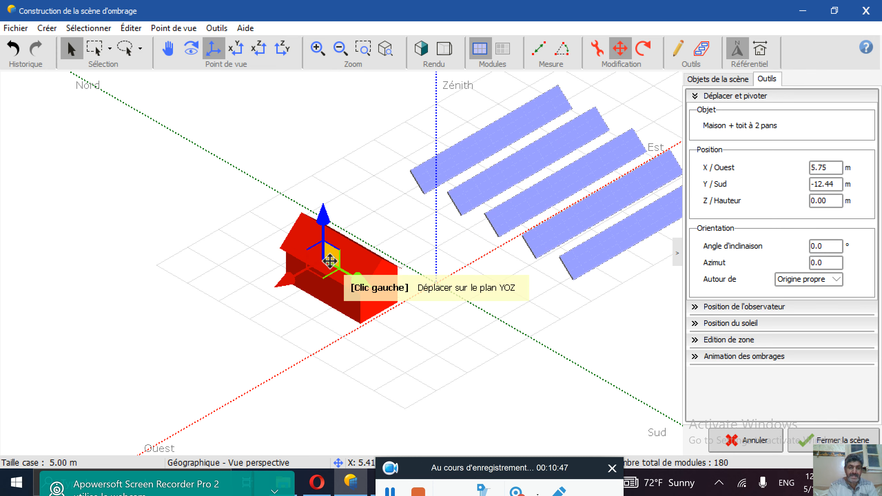
{"action": "left_click_drag", "start_coordinate": [347, 276], "coordinate": [295, 246]}
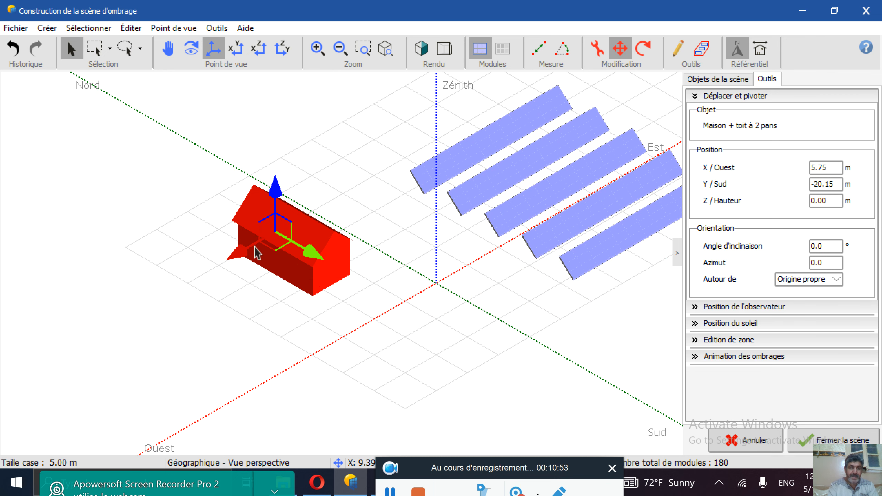
{"action": "left_click_drag", "start_coordinate": [257, 253], "coordinate": [229, 264]}
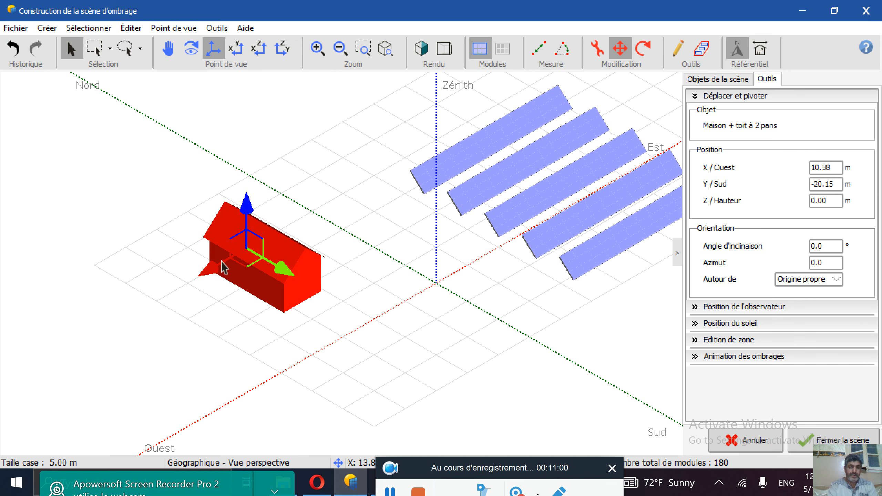
{"action": "left_click_drag", "start_coordinate": [221, 261], "coordinate": [181, 286]}
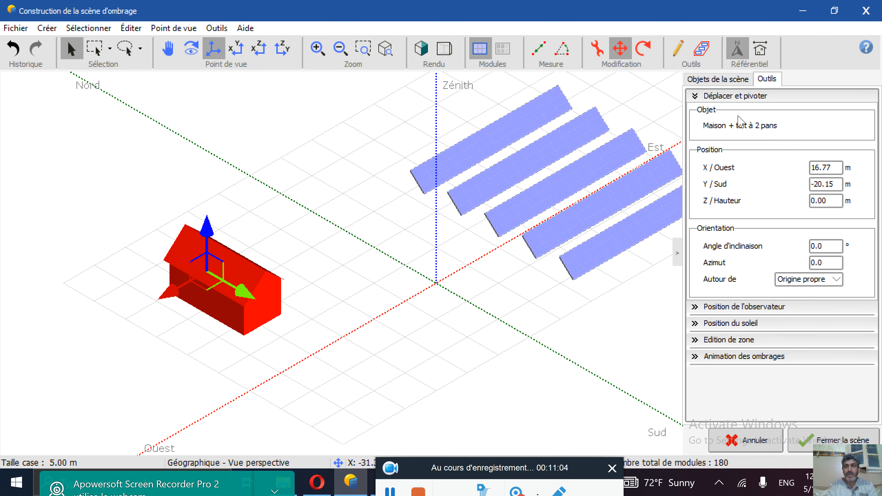
- Shift the shed field back west along the X axis, closer to the scene origin
{"action": "left_click", "coordinate": [726, 80]}
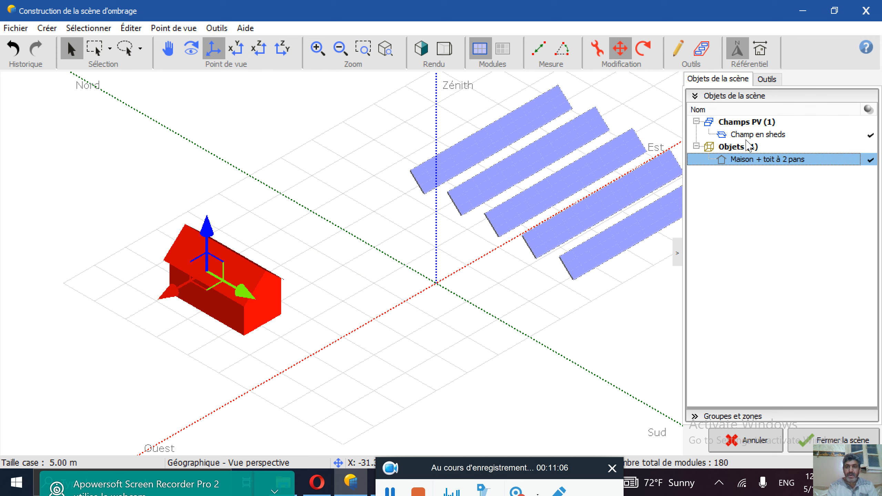
{"action": "left_click", "coordinate": [745, 134]}
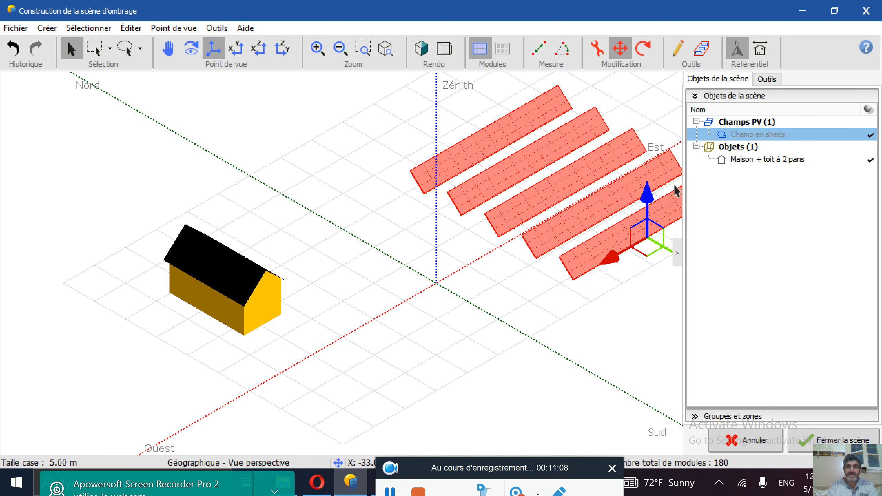
{"action": "left_click_drag", "start_coordinate": [629, 248], "coordinate": [562, 300]}
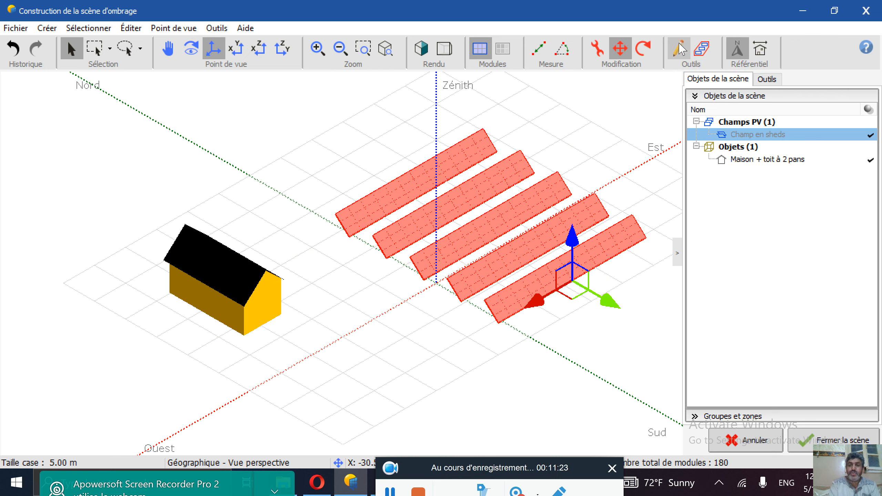
- Add an elementary tree (Arbre) object to the scene and open it for editing
{"action": "left_click", "coordinate": [681, 49]}
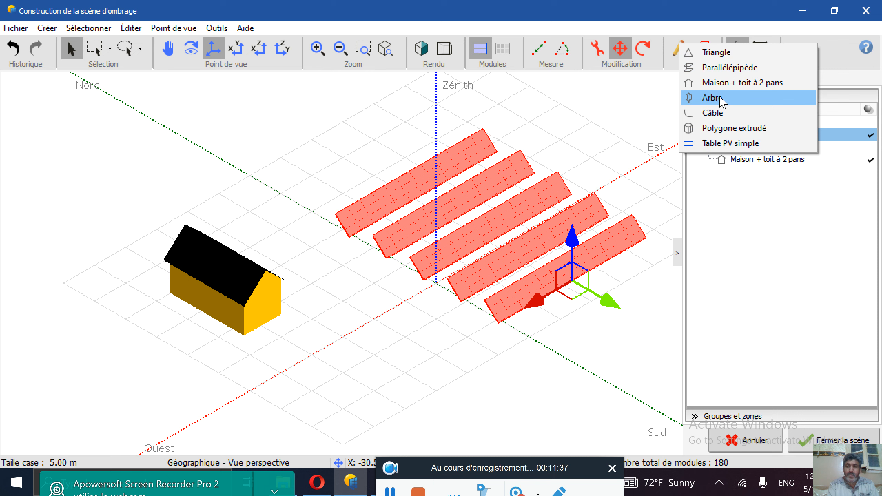
{"action": "left_click", "coordinate": [713, 98]}
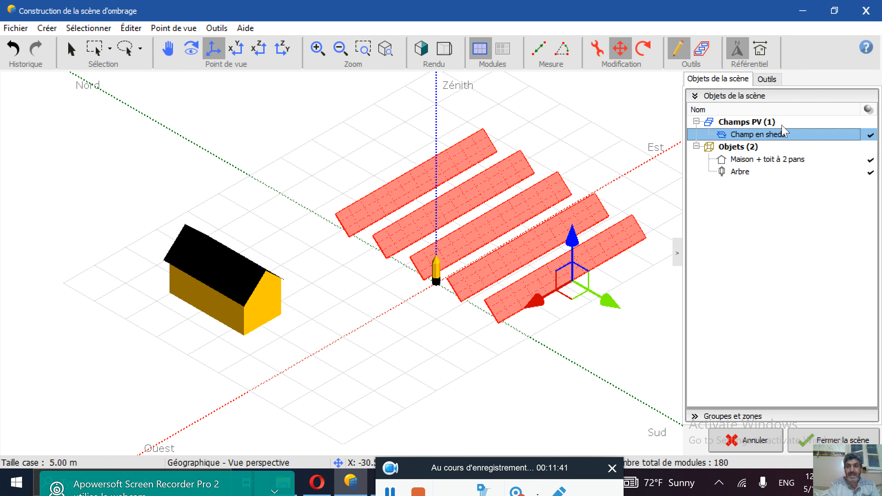
{"action": "left_click", "coordinate": [739, 172]}
{"action": "double_click", "coordinate": [739, 172]}
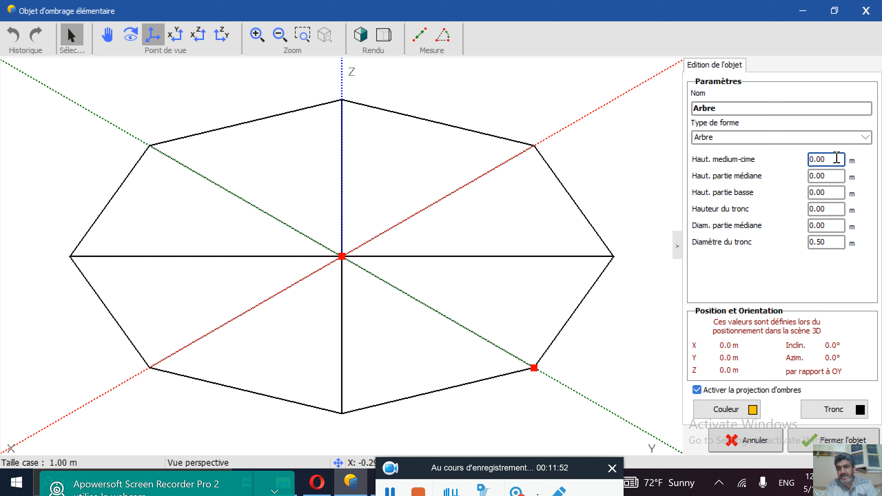
- Set the tree's crown heights to 6 m from middle to top, 6 m for the middle part and 7 m for the lower part
{"action": "left_click", "coordinate": [837, 159]}
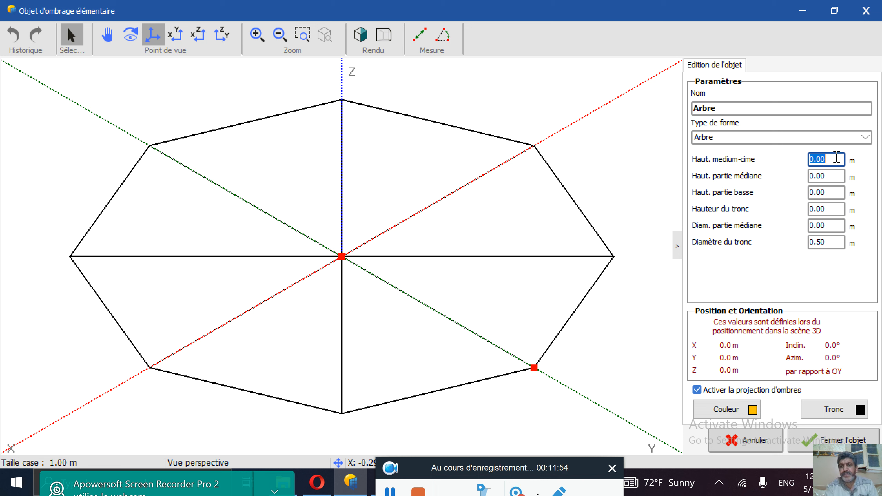
{"action": "type", "text": "6"}
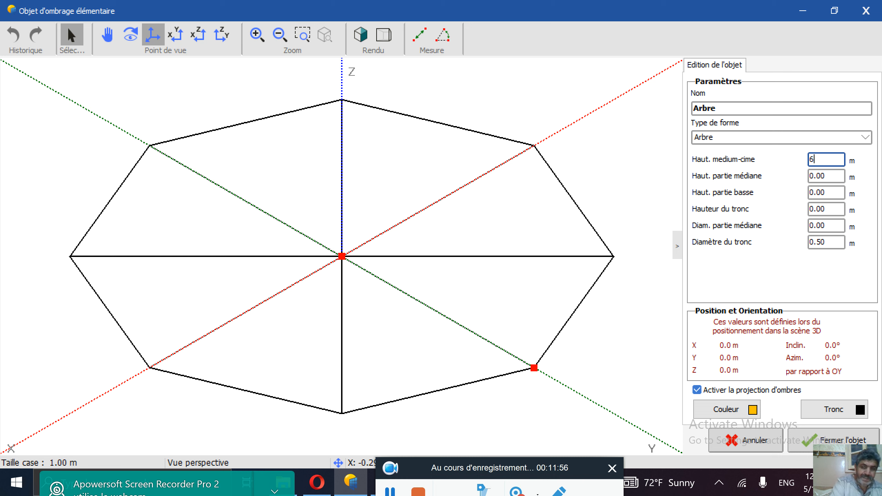
{"action": "left_click", "coordinate": [828, 175]}
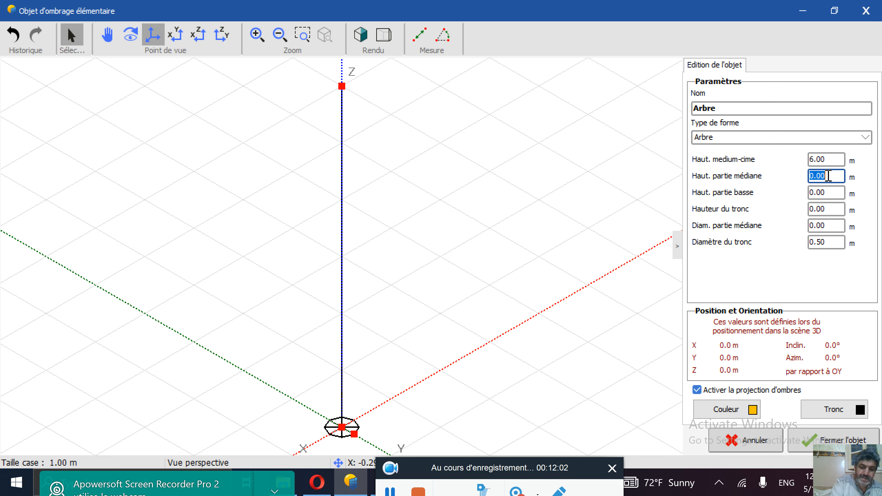
{"action": "type", "text": "6"}
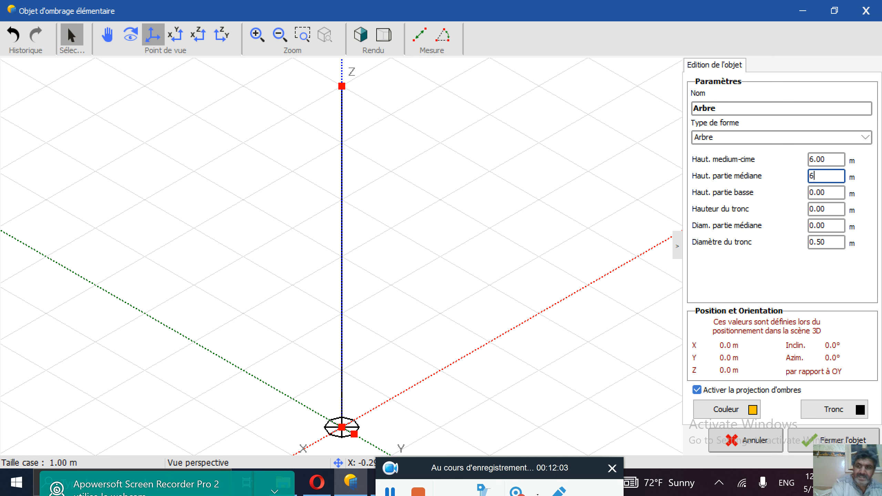
{"action": "key", "text": "Return"}
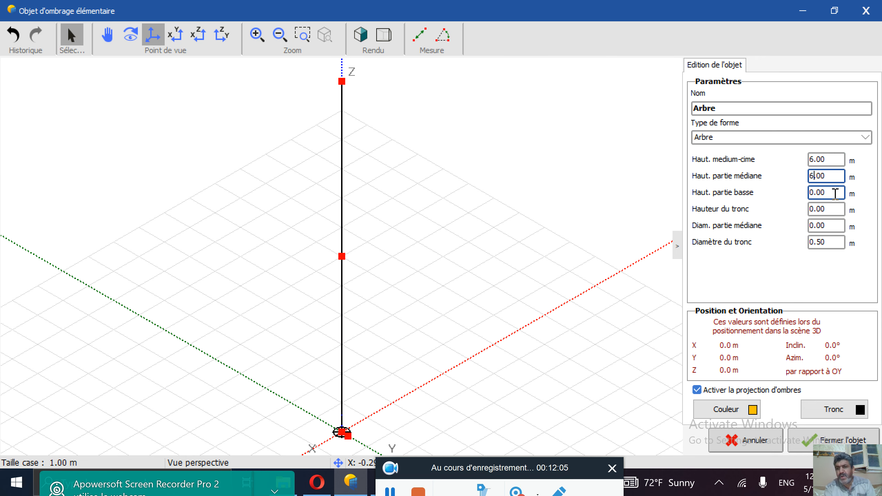
{"action": "double_click", "coordinate": [834, 194]}
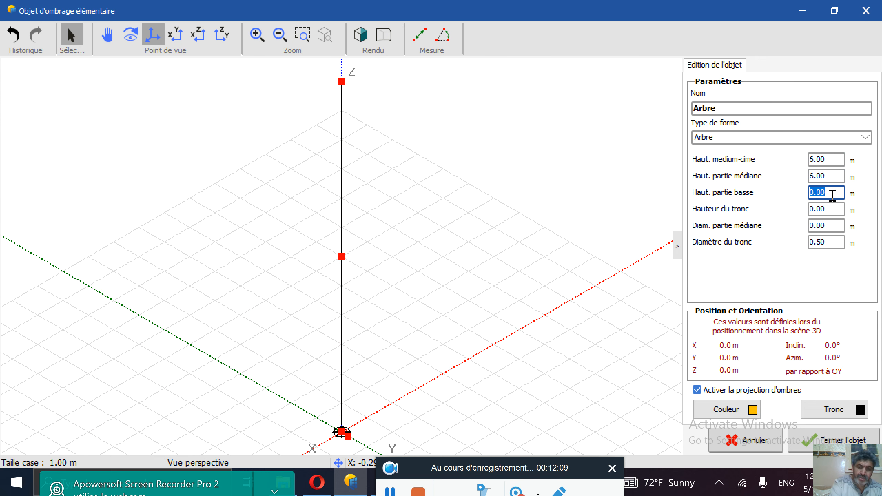
{"action": "type", "text": "7"}
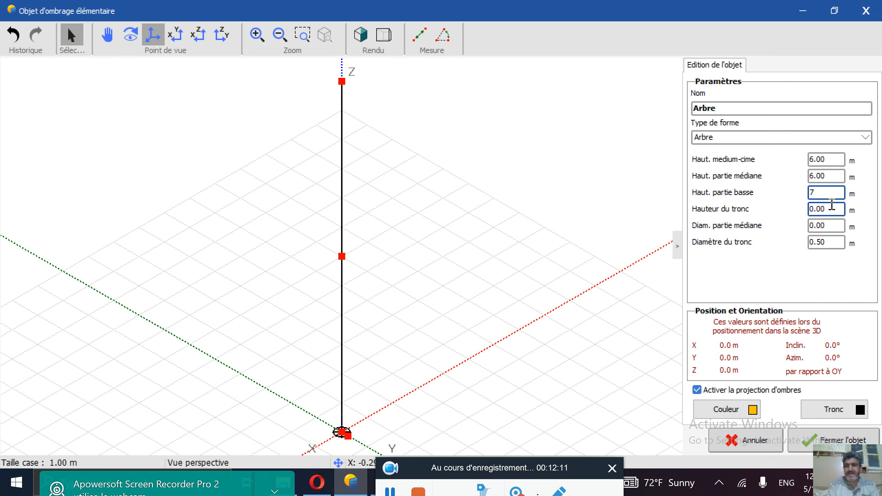
- Set the tree's trunk height to 2 m and its middle-part diameter to 5 m
{"action": "double_click", "coordinate": [834, 209]}
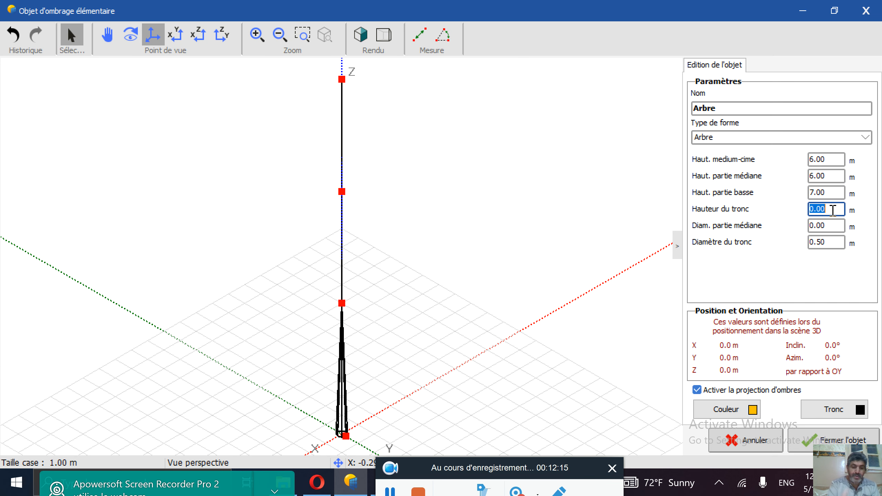
{"action": "type", "text": "2"}
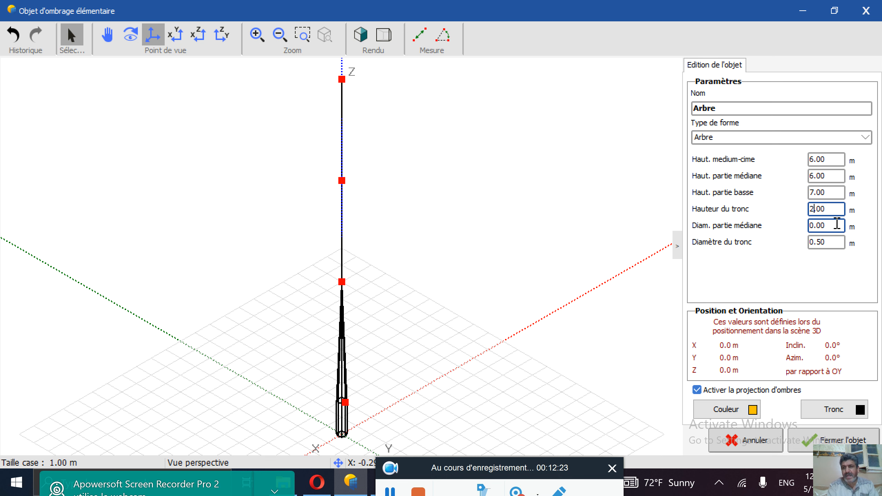
{"action": "left_click", "coordinate": [835, 226]}
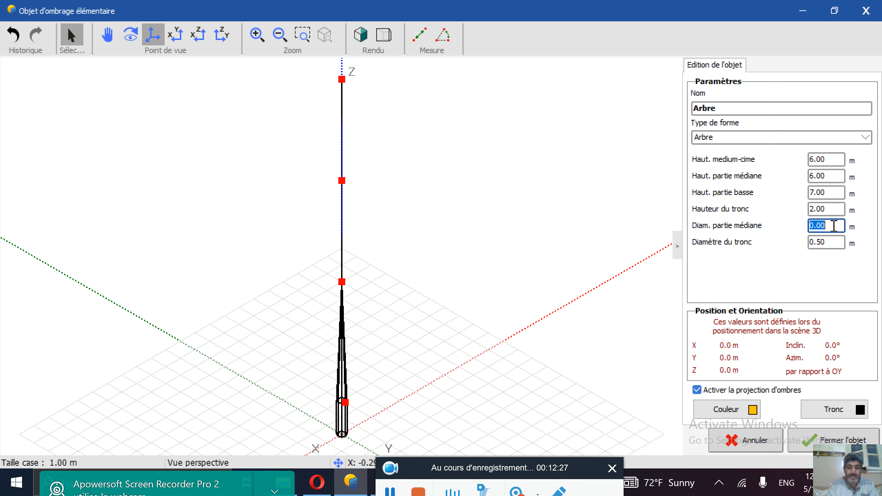
{"action": "type", "text": "5"}
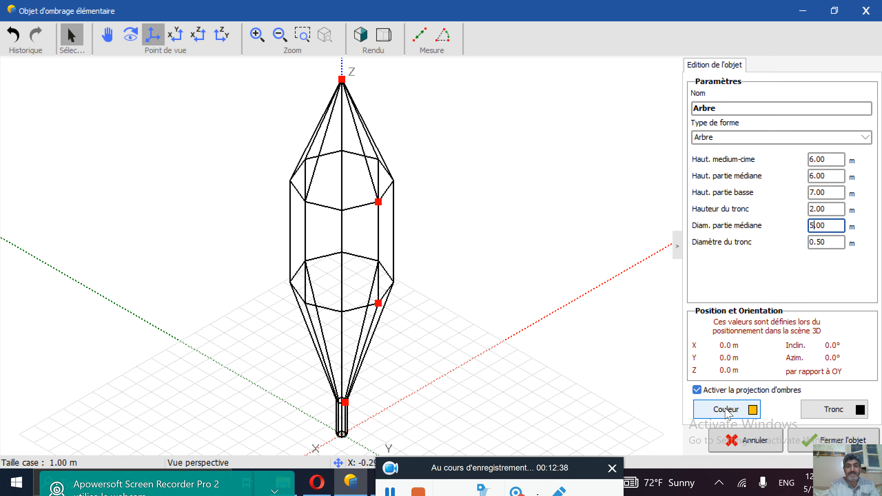
- Change the tree's foliage colour to bright green (RGB 0, 255, 0)
{"action": "left_click", "coordinate": [726, 410]}
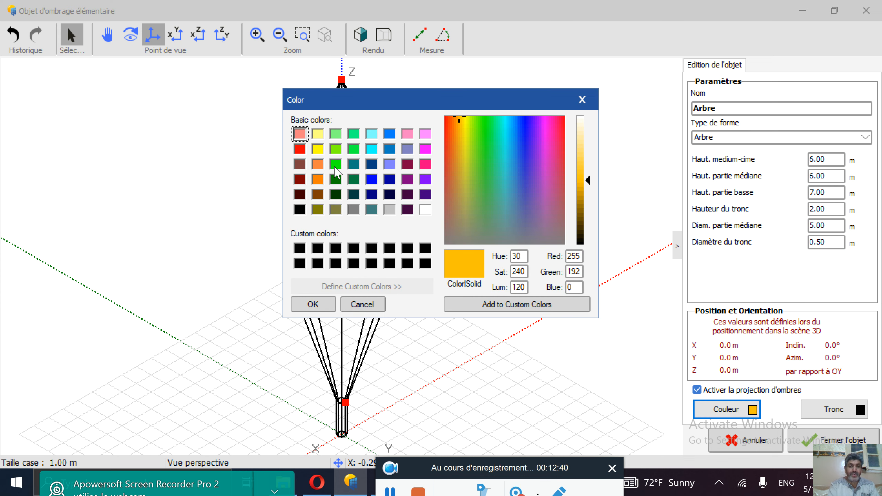
{"action": "left_click", "coordinate": [336, 164]}
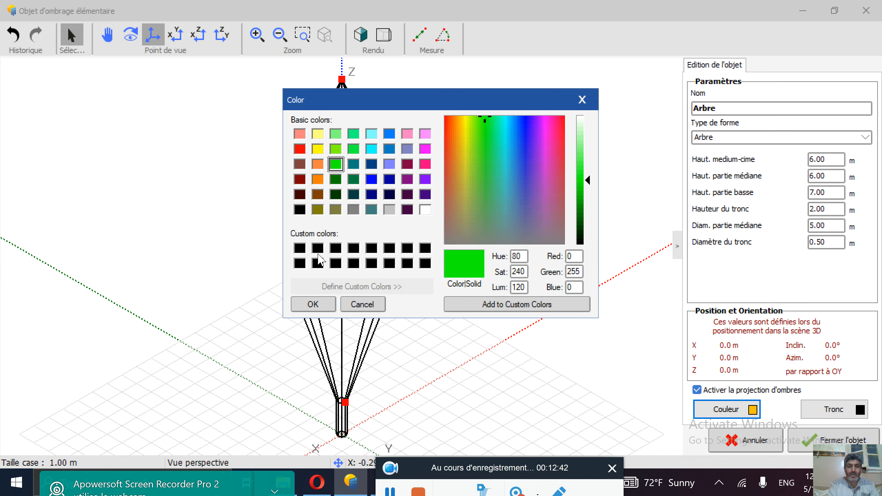
{"action": "left_click", "coordinate": [315, 305]}
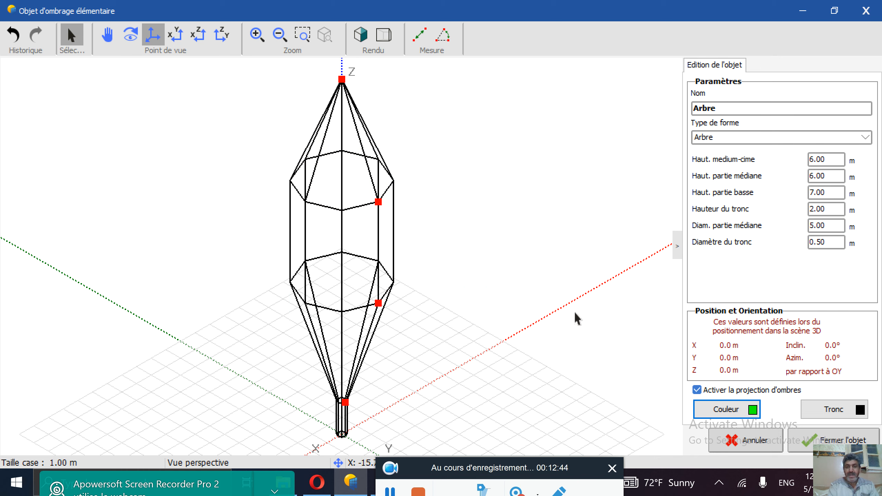
- Change the tree's trunk colour to dark red (RGB 128, 0, 0), show it in solid rendering and close the object editor
{"action": "left_click", "coordinate": [829, 413]}
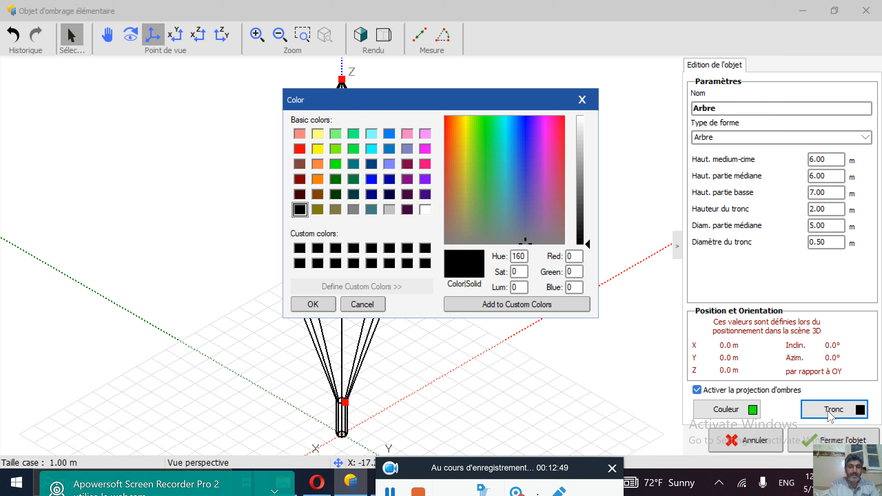
{"action": "left_click", "coordinate": [299, 180]}
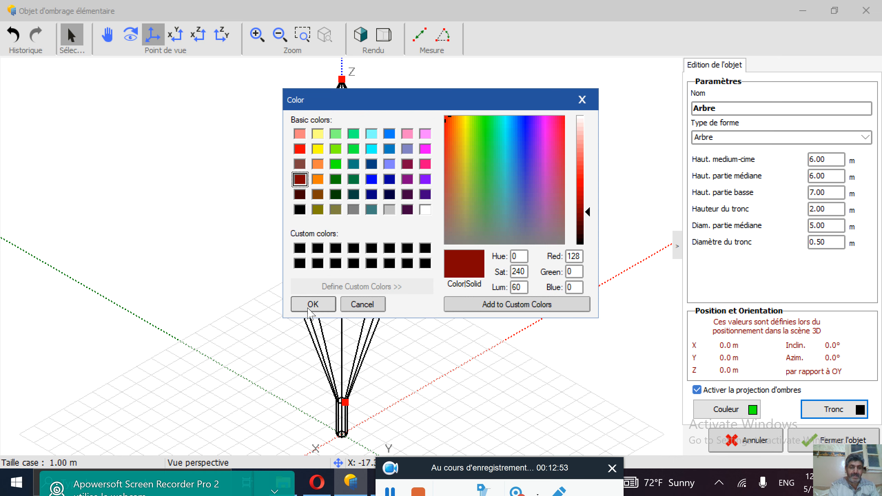
{"action": "left_click", "coordinate": [310, 306]}
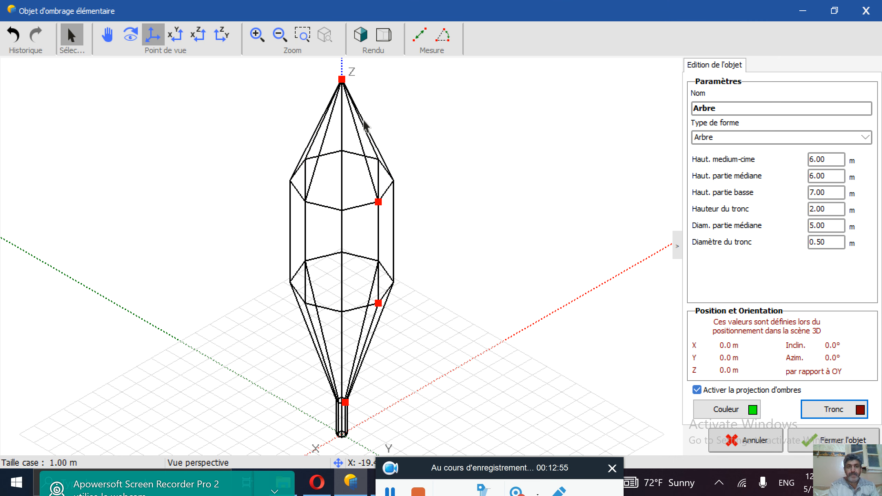
{"action": "left_click", "coordinate": [362, 41]}
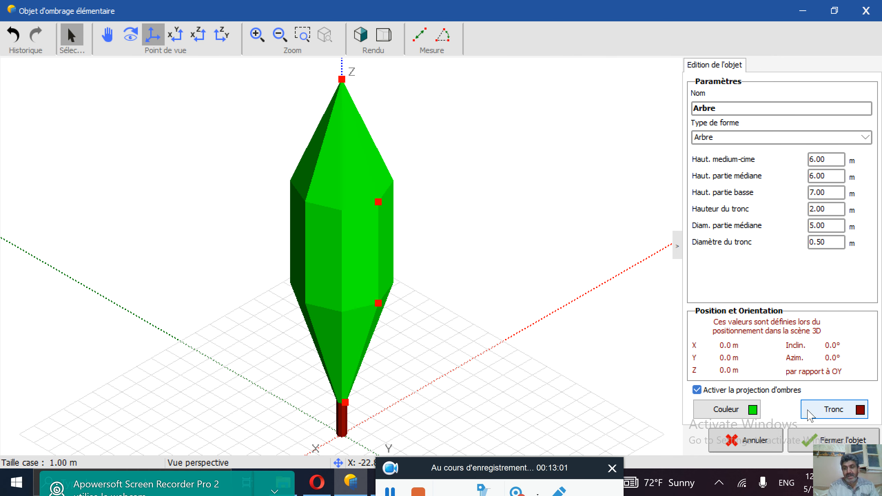
{"action": "left_click", "coordinate": [806, 446]}
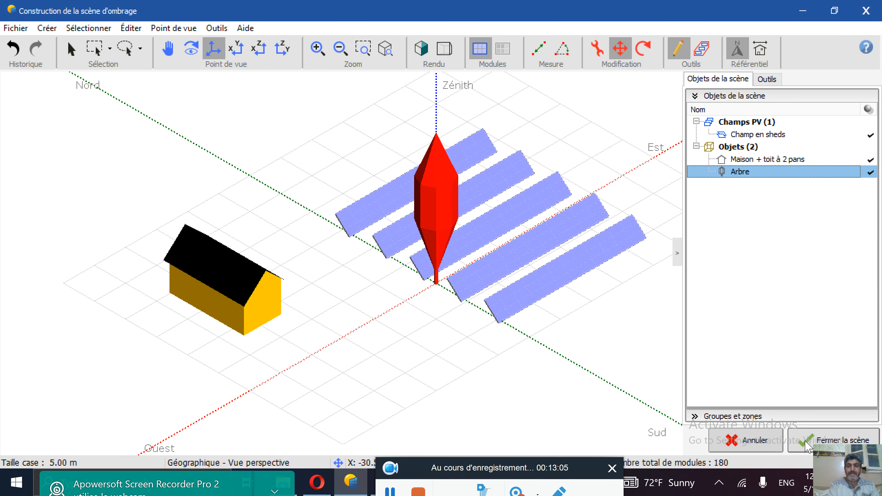
- Move the tree between the house and the PV sheds, to about 18.7 m west (X) and 6.9 m south (Y)
{"action": "left_click", "coordinate": [741, 122]}
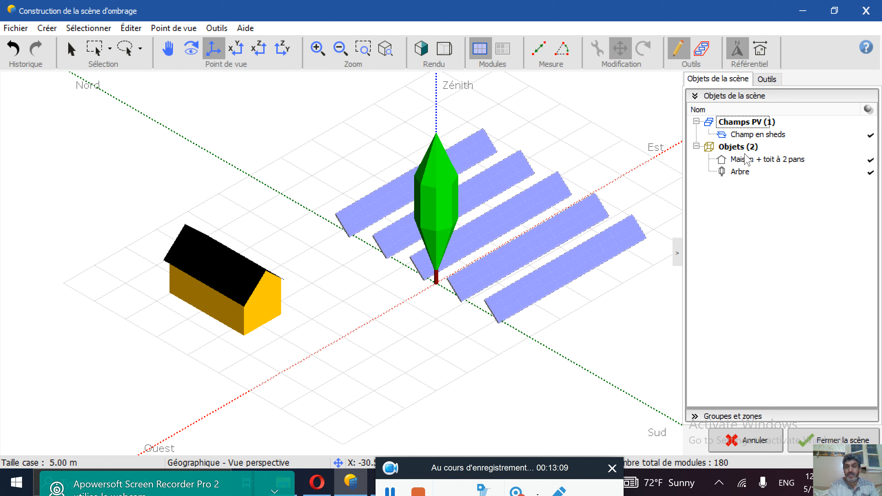
{"action": "left_click", "coordinate": [738, 174]}
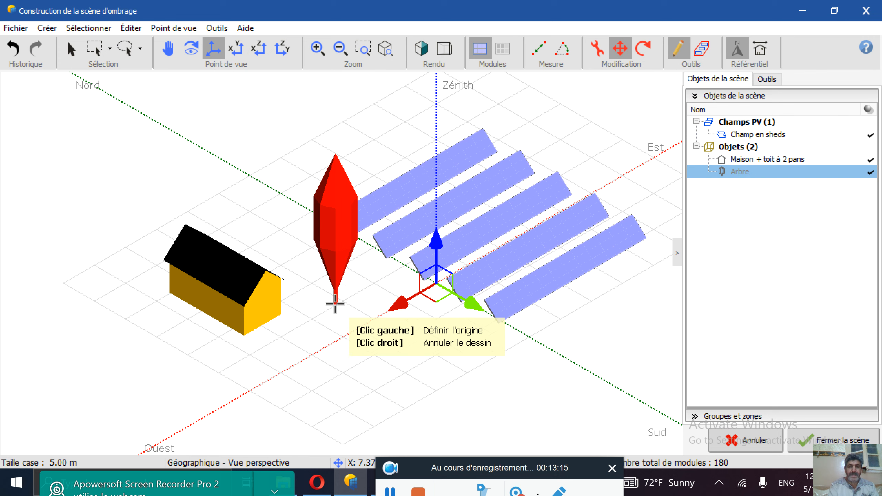
{"action": "left_click", "coordinate": [328, 361]}
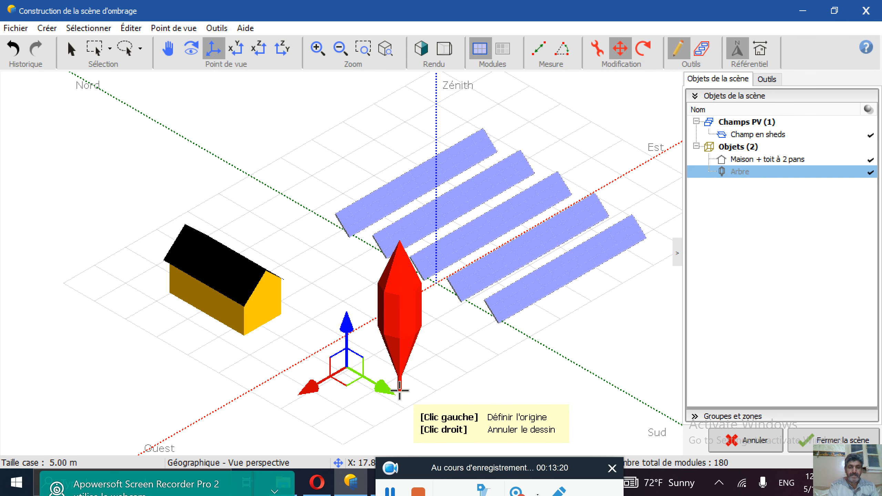
{"action": "left_click", "coordinate": [363, 366]}
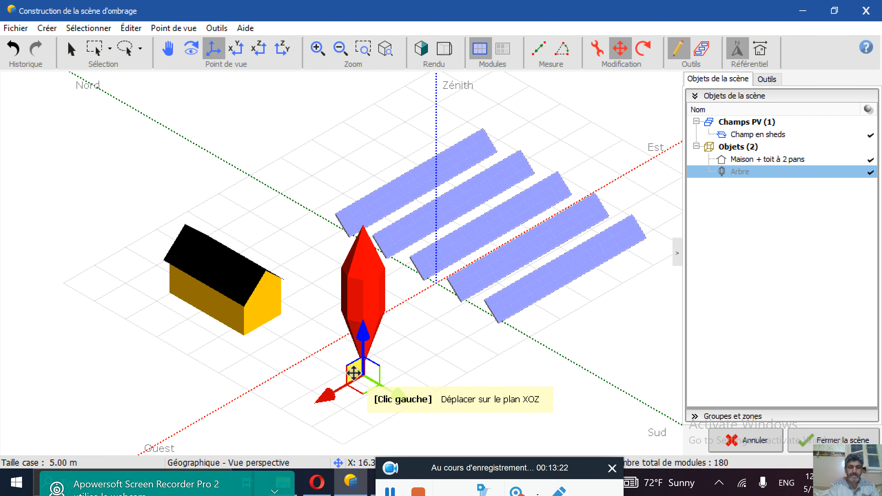
{"action": "double_click", "coordinate": [354, 373]}
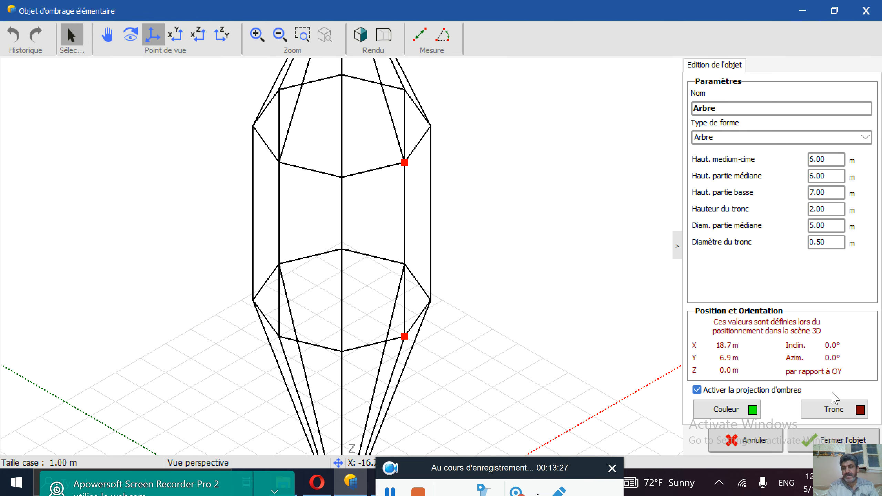
{"action": "left_click", "coordinate": [813, 441]}
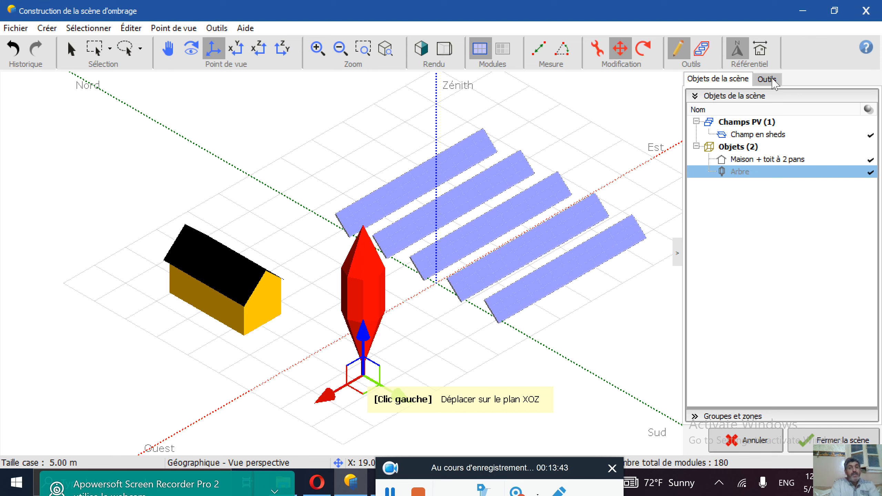
- Try to run the shading animation for 12/21/2022 at a 15-minute interval
{"action": "left_click", "coordinate": [768, 79]}
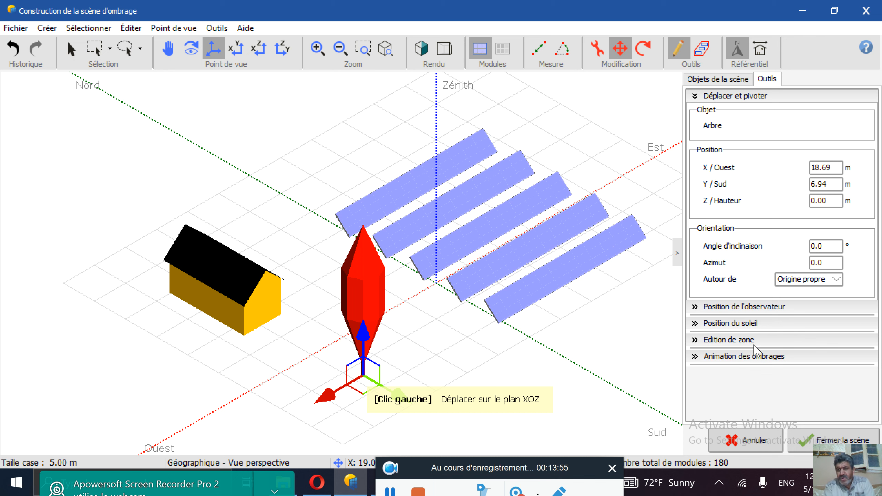
{"action": "left_click", "coordinate": [724, 358]}
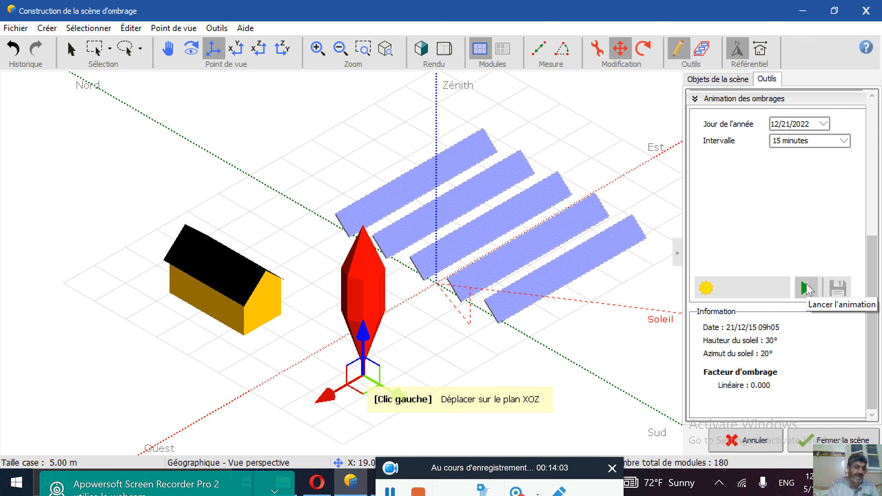
{"action": "left_click", "coordinate": [807, 288]}
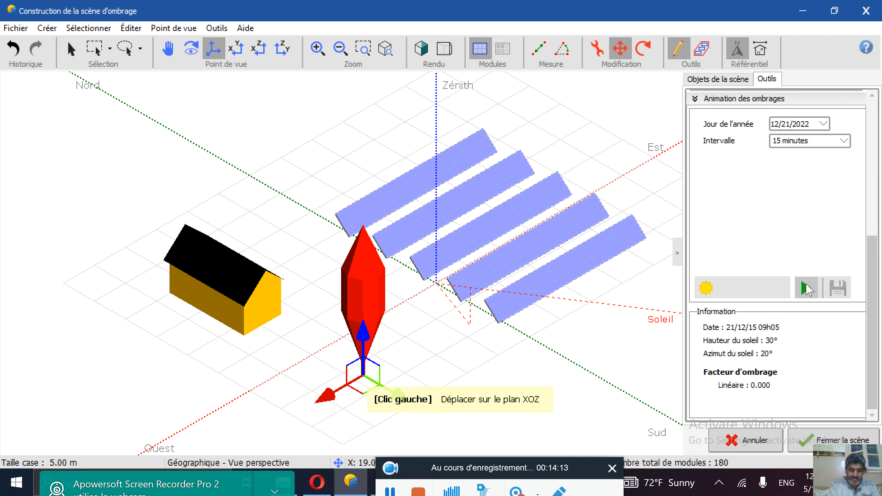
{"action": "left_click", "coordinate": [807, 288]}
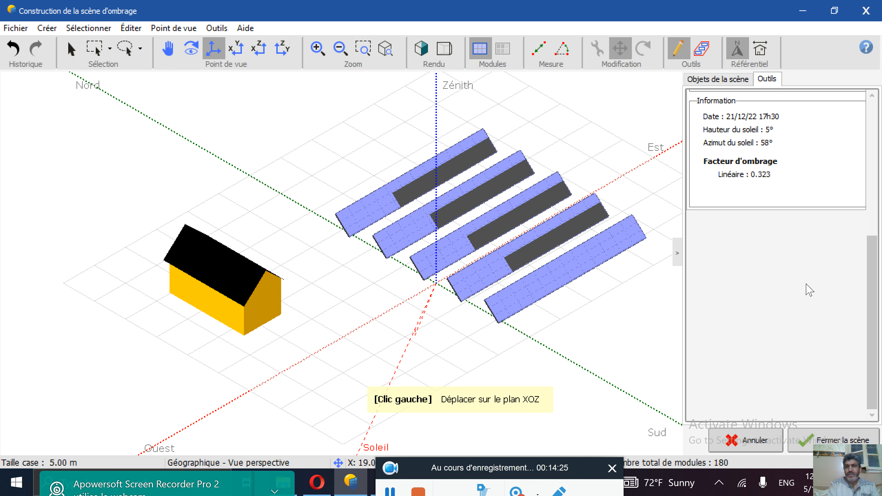
{"action": "left_click", "coordinate": [517, 491]}
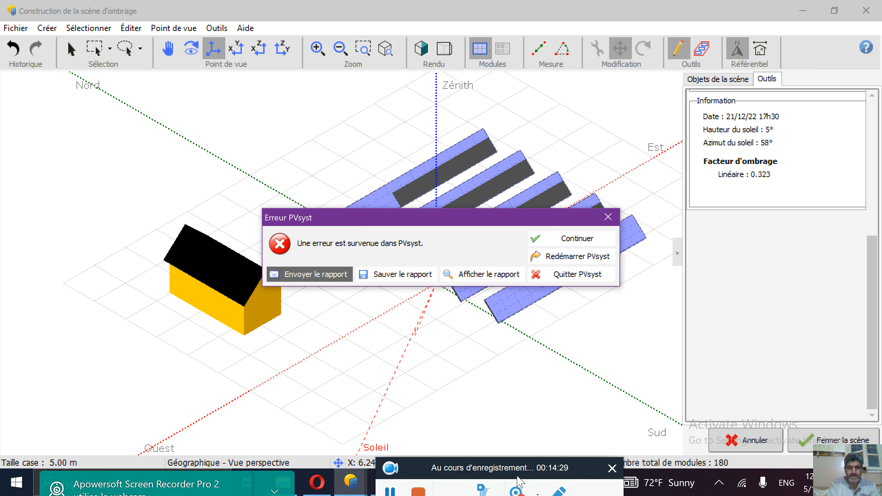
{"action": "left_click_drag", "start_coordinate": [517, 479], "coordinate": [503, 387]}
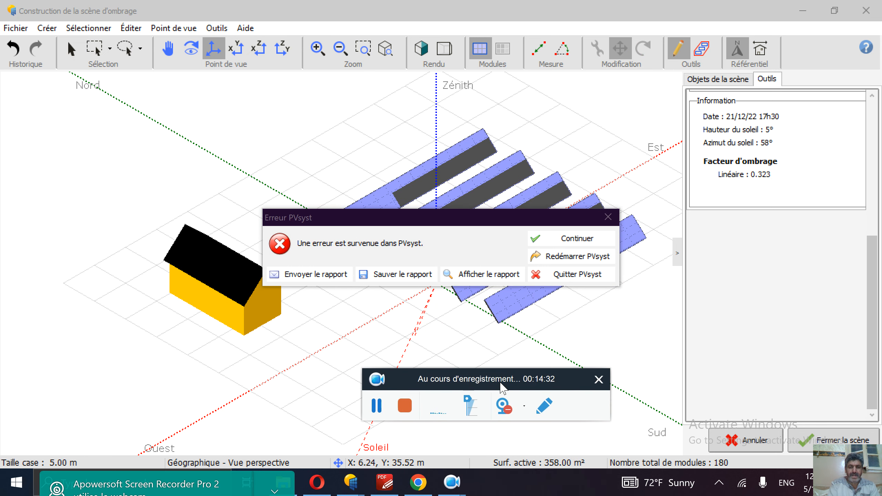
{"action": "left_click", "coordinate": [377, 405]}
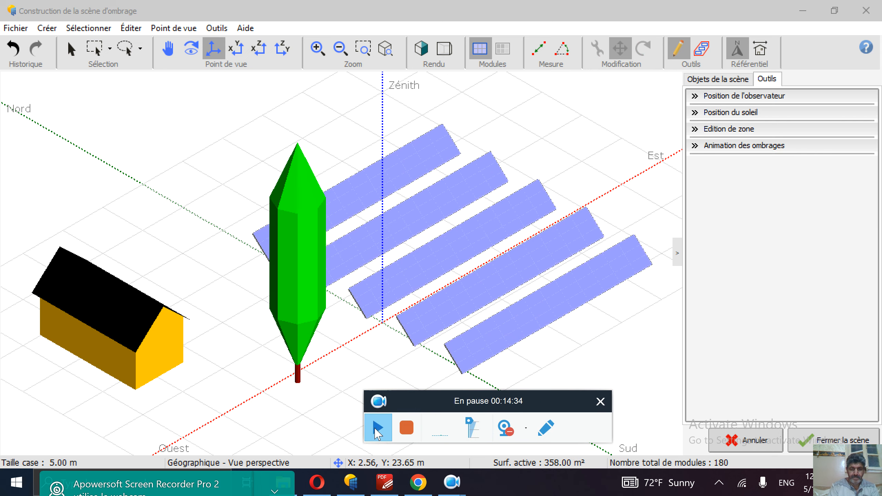
{"action": "left_click", "coordinate": [377, 429]}
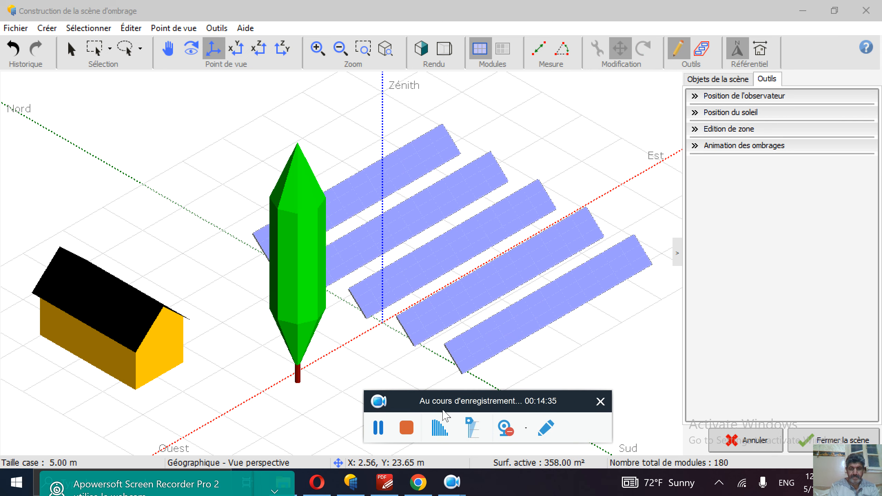
{"action": "left_click_drag", "start_coordinate": [453, 410], "coordinate": [455, 475]}
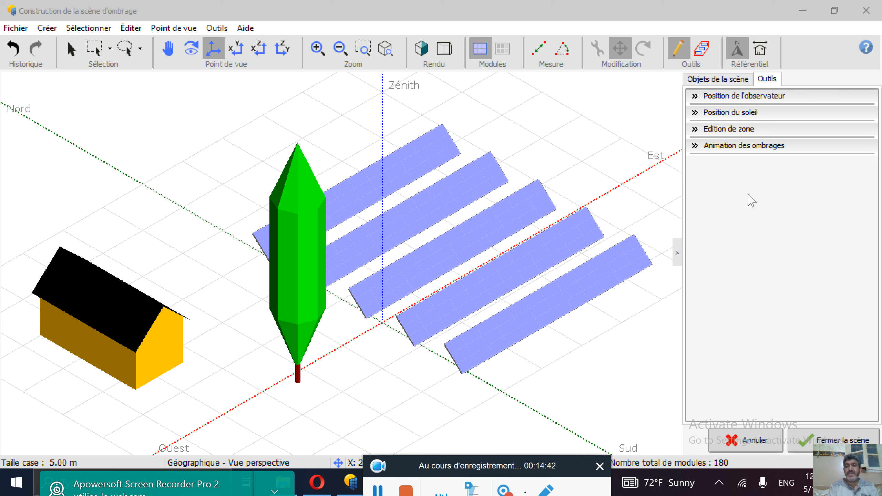
- Run the shading animation for 12/21/2022 at 15-minute intervals with the tree close to the sheds
{"action": "left_click", "coordinate": [741, 149]}
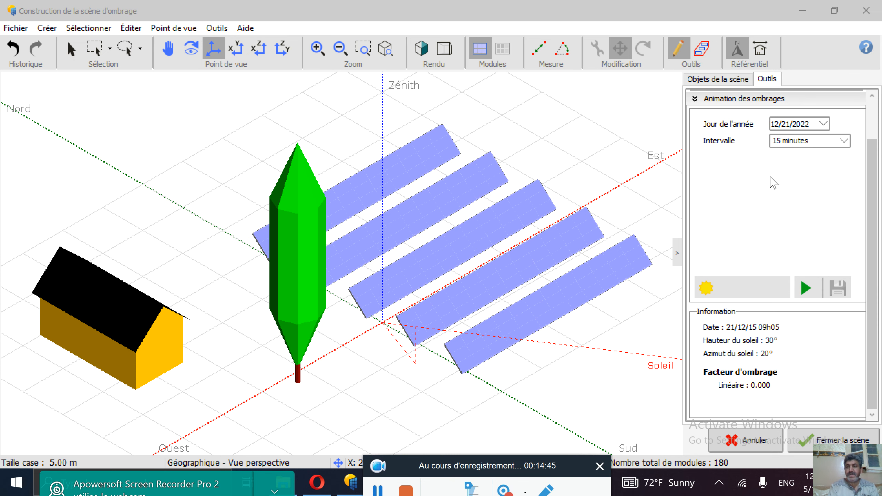
{"action": "left_click", "coordinate": [805, 287]}
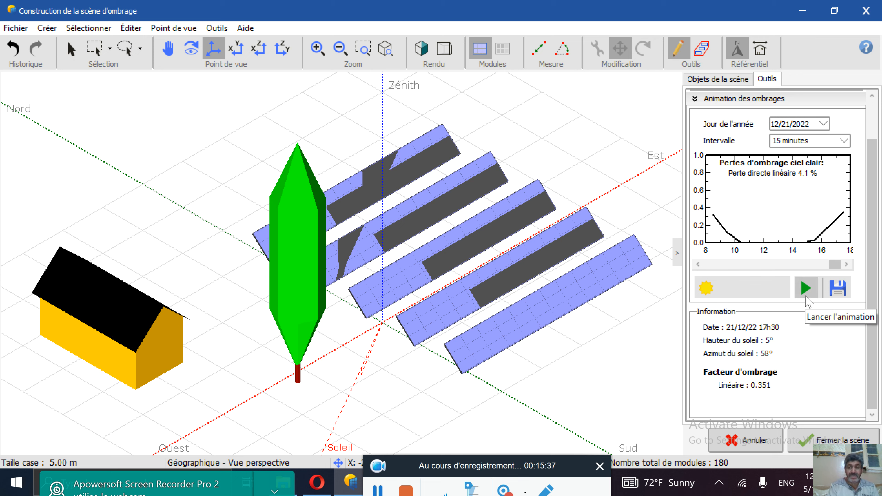
- Move the tree farther from the sheds, beside the house, to about 22.2 m west (X) and -1.85 m (Y)
{"action": "left_click", "coordinate": [738, 80]}
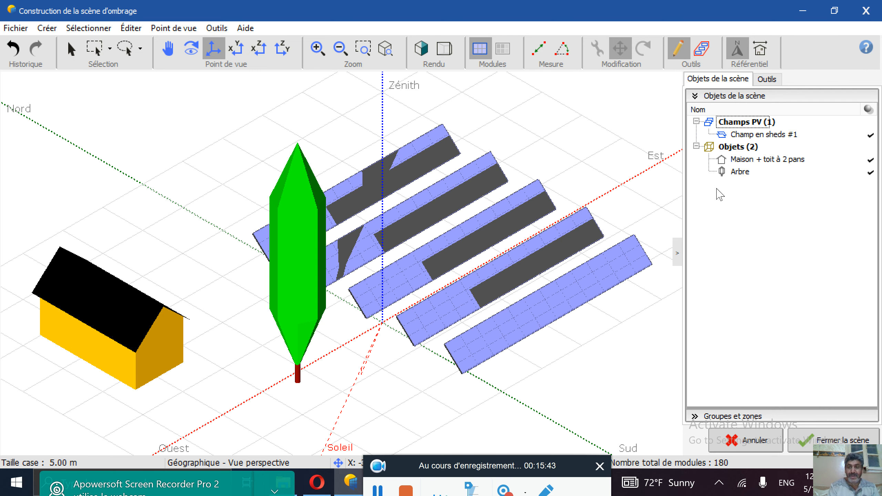
{"action": "left_click", "coordinate": [727, 174]}
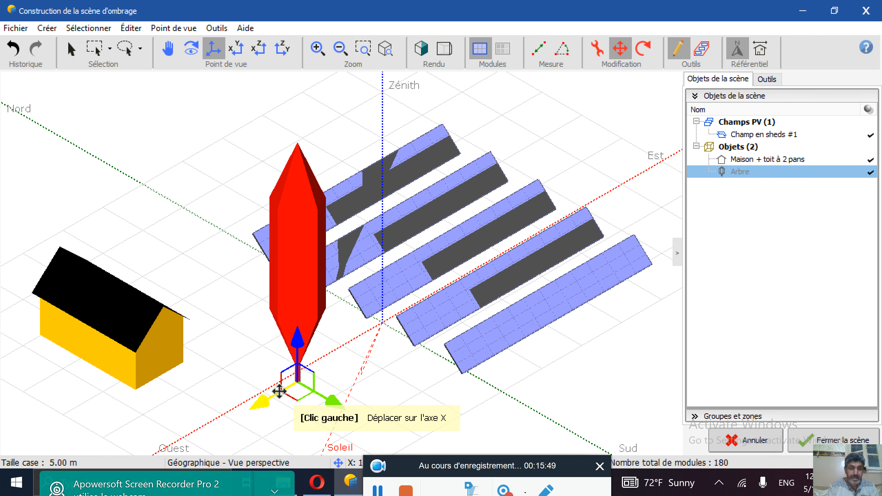
{"action": "left_click_drag", "start_coordinate": [266, 403], "coordinate": [173, 431]}
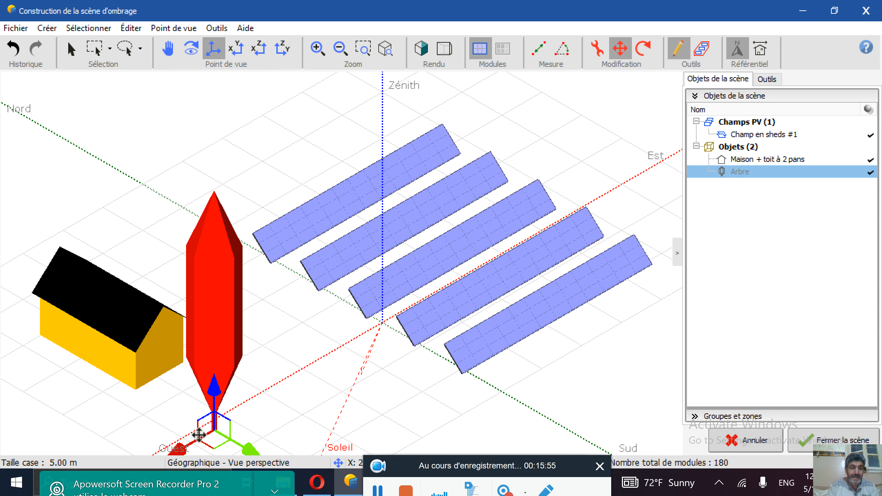
{"action": "left_click_drag", "start_coordinate": [232, 442], "coordinate": [224, 403]}
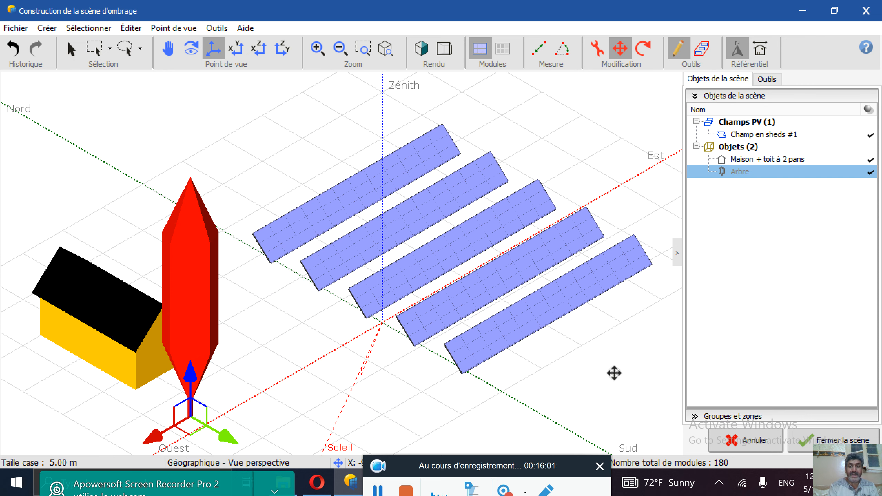
- Rerun the 12/21/2022 shading animation at 15-minute intervals with the tree in its new position
{"action": "left_click", "coordinate": [767, 79]}
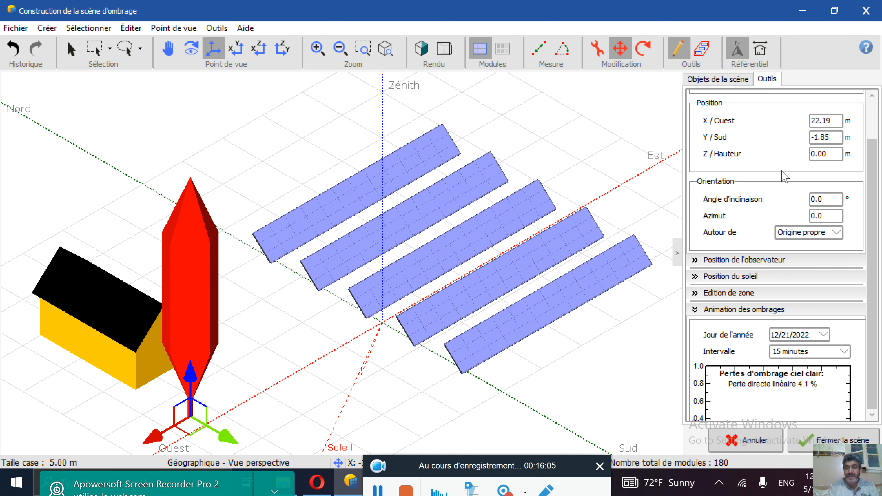
{"action": "left_click", "coordinate": [733, 309]}
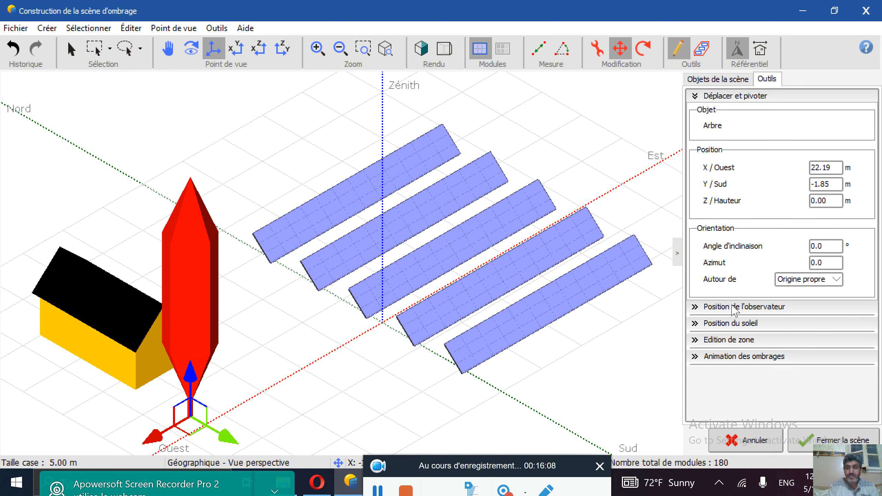
{"action": "left_click", "coordinate": [723, 358]}
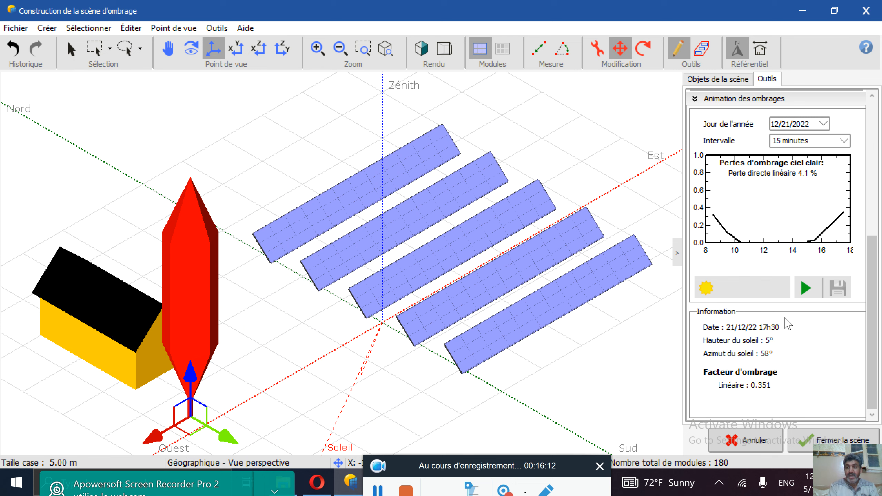
{"action": "left_click", "coordinate": [805, 290]}
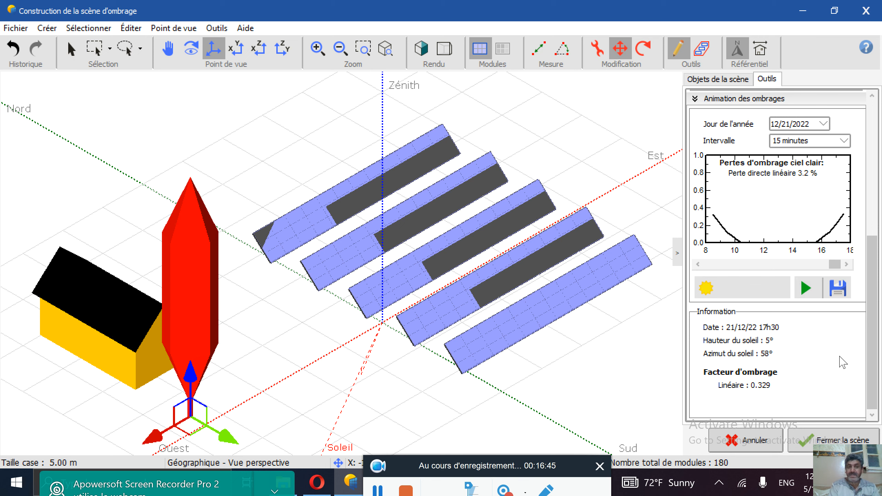
- Close and reopen the 3D shading scene, and open the shed PV field's dimensions for editing
{"action": "left_click", "coordinate": [809, 442]}
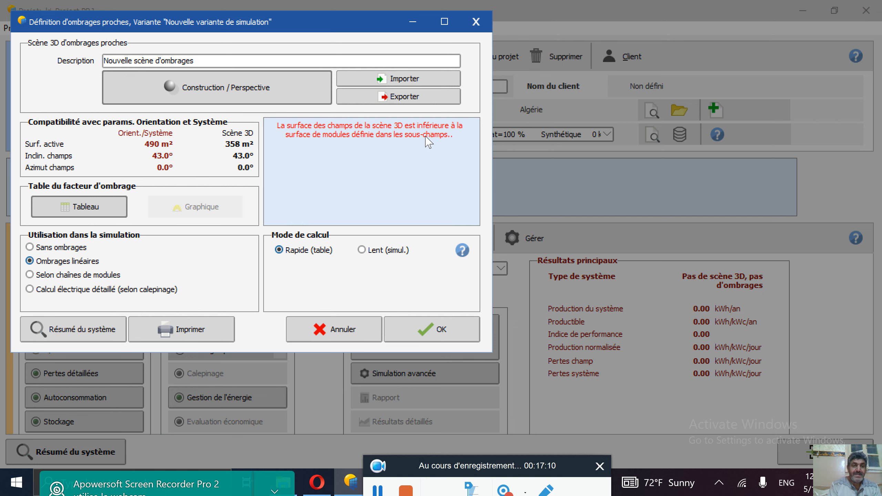
{"action": "left_click", "coordinate": [265, 90]}
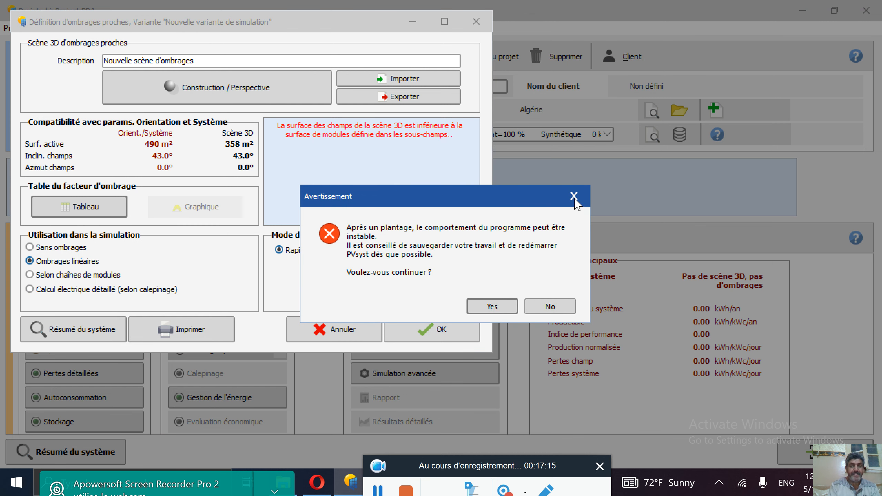
{"action": "left_click", "coordinate": [491, 309]}
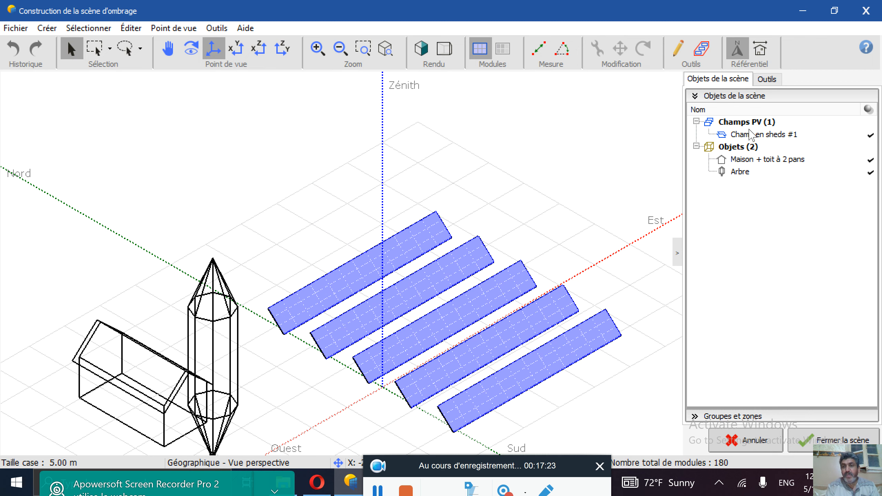
{"action": "left_click", "coordinate": [748, 135]}
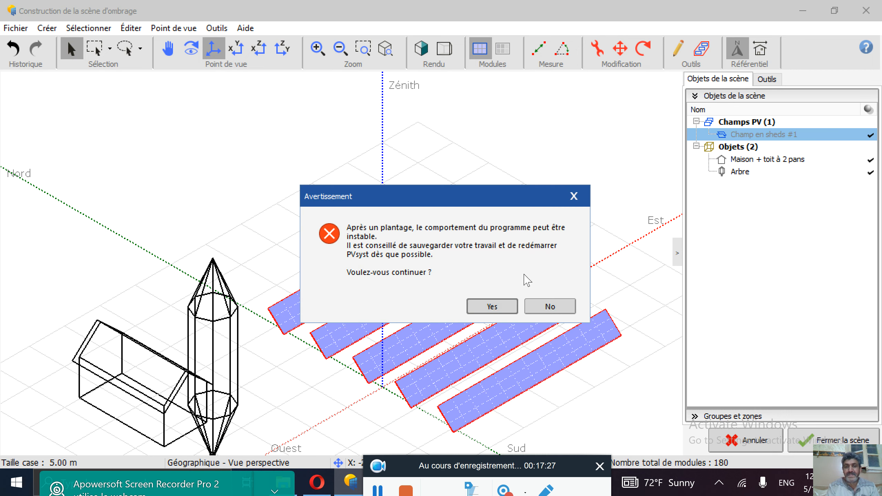
{"action": "left_click", "coordinate": [495, 308]}
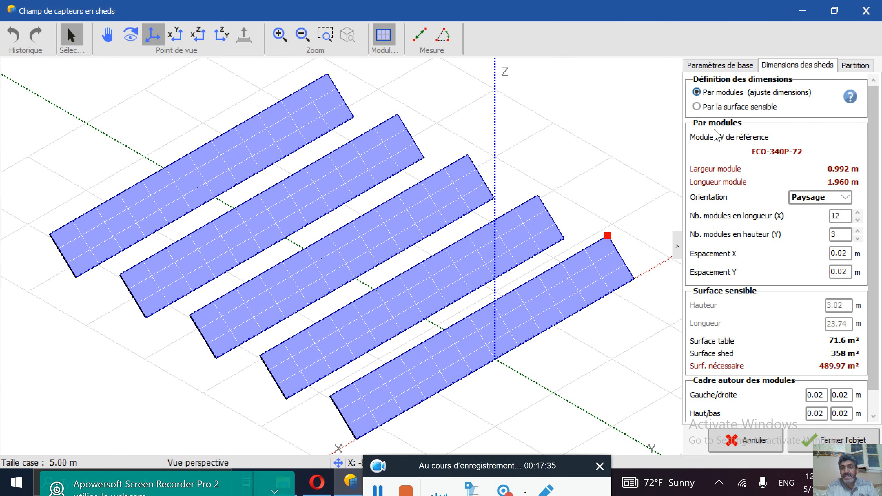
- Switch the shed field's dimensioning to the sensitive area and set the table length to 22 m
{"action": "left_click", "coordinate": [697, 107]}
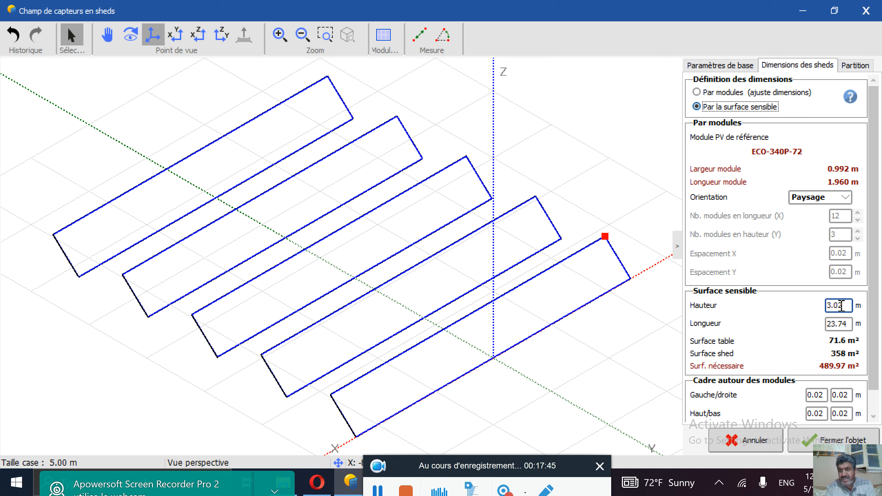
{"action": "double_click", "coordinate": [841, 306]}
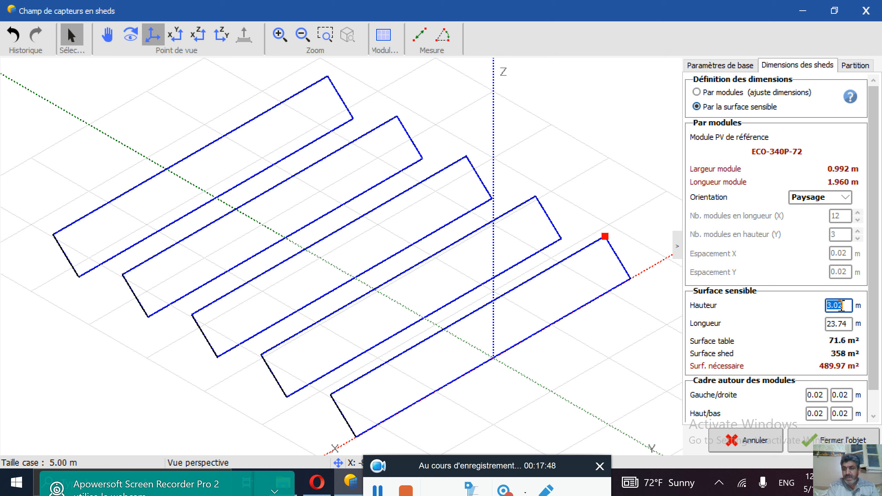
{"action": "double_click", "coordinate": [834, 323]}
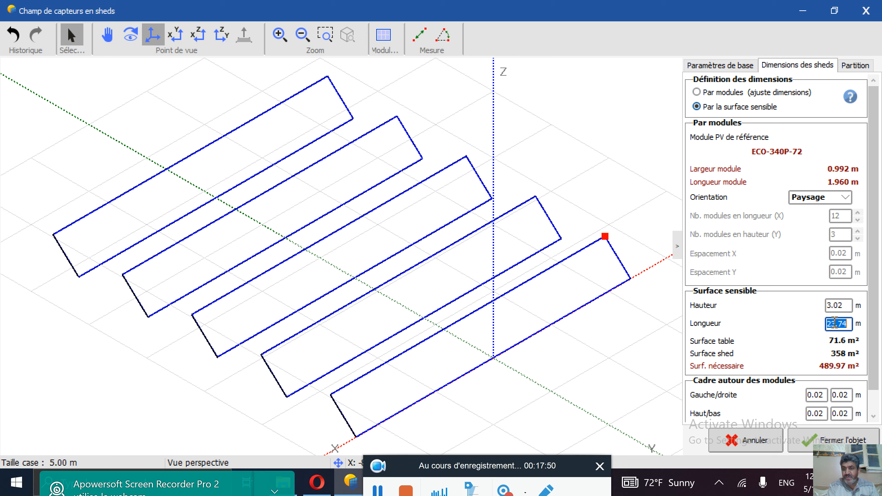
{"action": "type", "text": "22"}
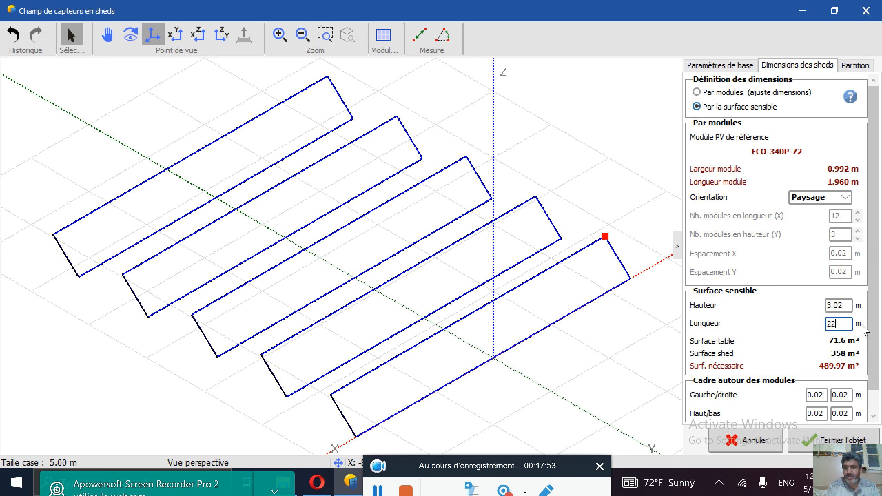
{"action": "key", "text": "Return"}
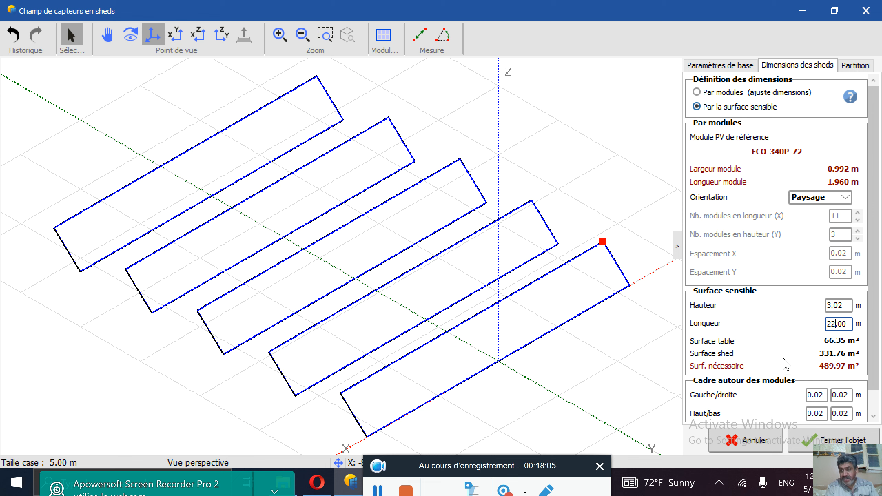
- Set the height of the shed tables' sensitive area to 4 m
{"action": "left_click", "coordinate": [843, 305]}
{"action": "double_click", "coordinate": [842, 306]}
{"action": "type", "text": "4"}
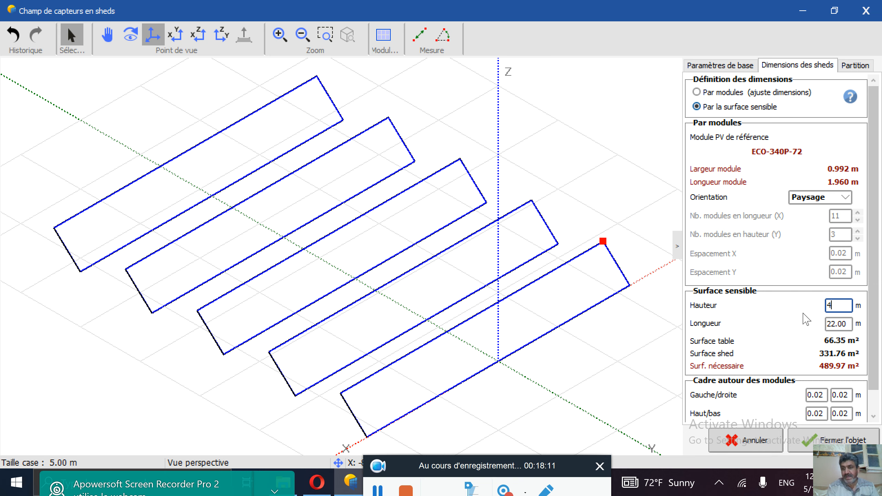
{"action": "key", "text": "Return"}
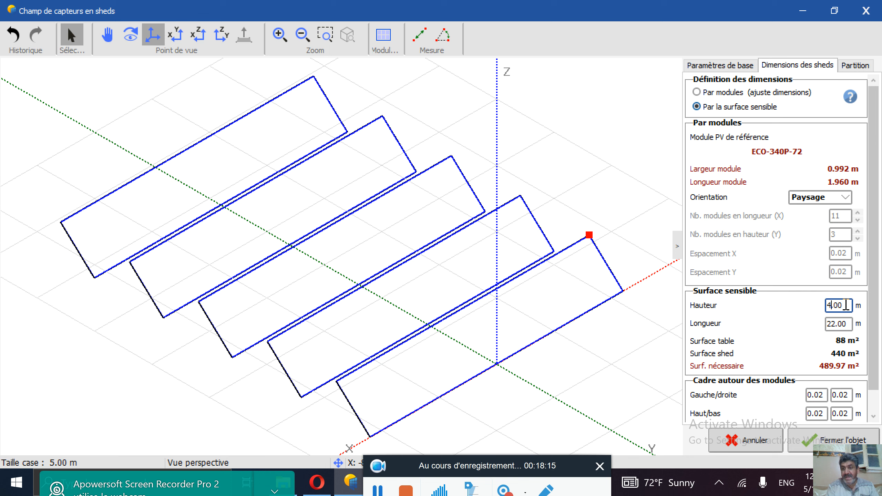
{"action": "key", "text": "BackSpace"}
{"action": "key", "text": "BackSpace"}
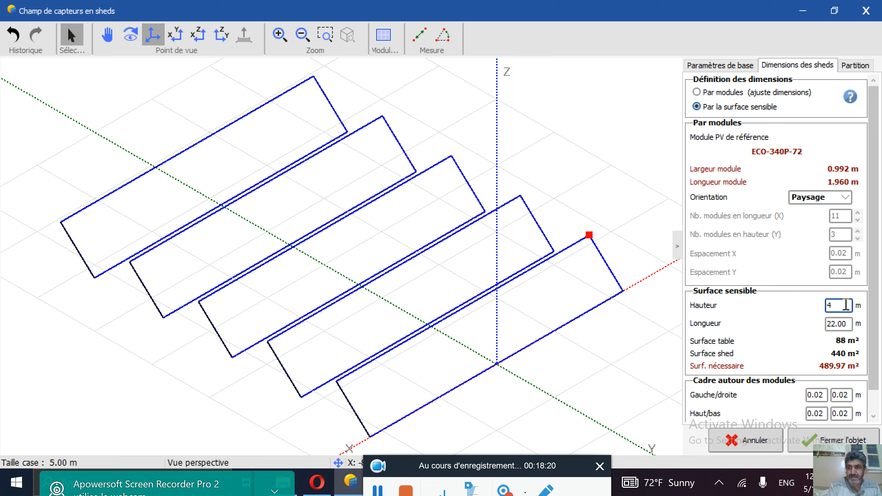
- Try a shed table length of 22.5 m against the required area
{"action": "left_click", "coordinate": [839, 323]}
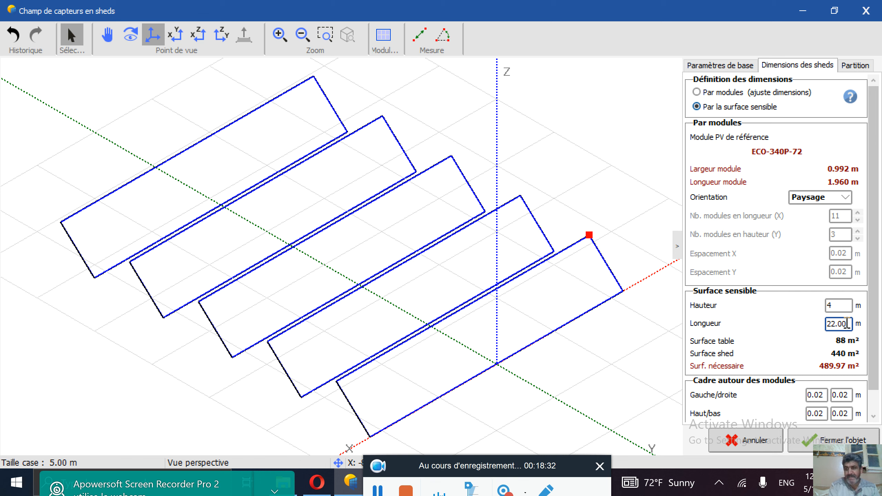
{"action": "key", "text": "BackSpace"}
{"action": "key", "text": "BackSpace"}
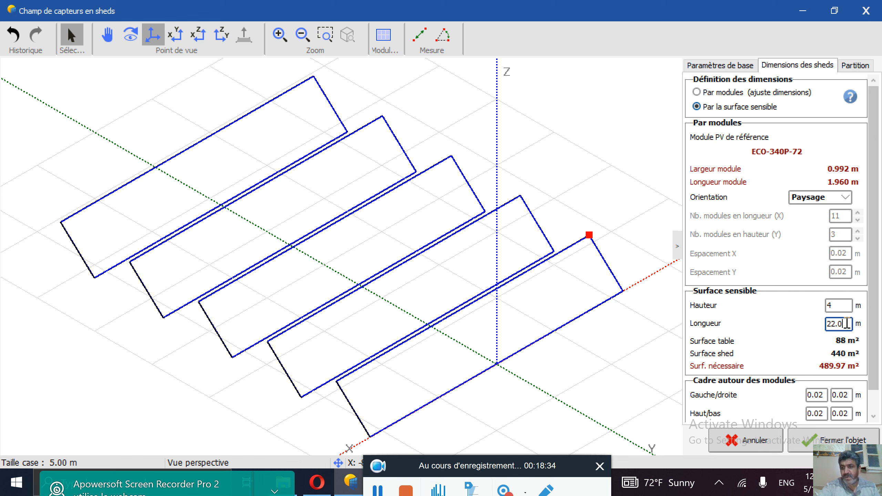
{"action": "type", "text": "5"}
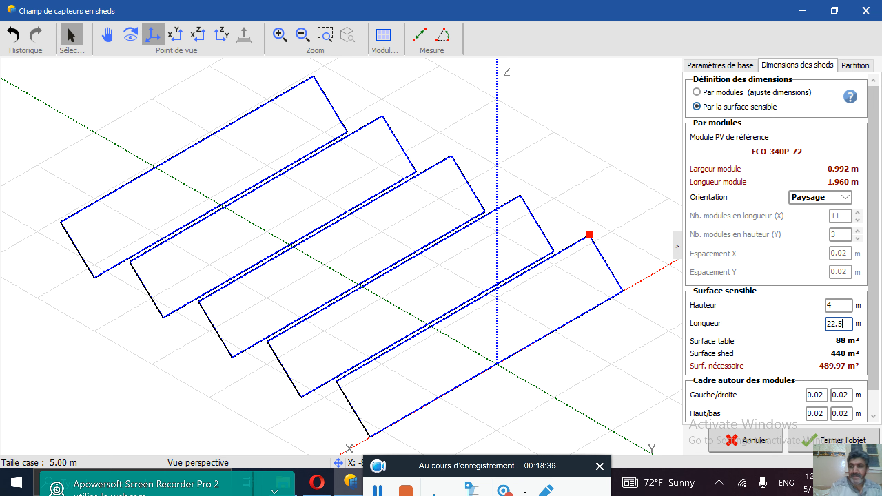
{"action": "key", "text": "Return"}
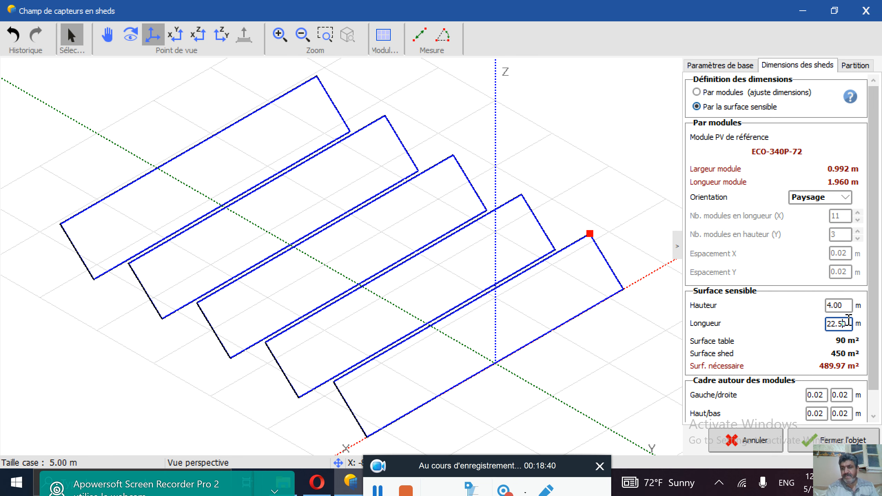
- Try shed table lengths of 22.8 m, 23 m and 24 m to approach the required area
{"action": "double_click", "coordinate": [844, 323]}
{"action": "left_click", "coordinate": [848, 324]}
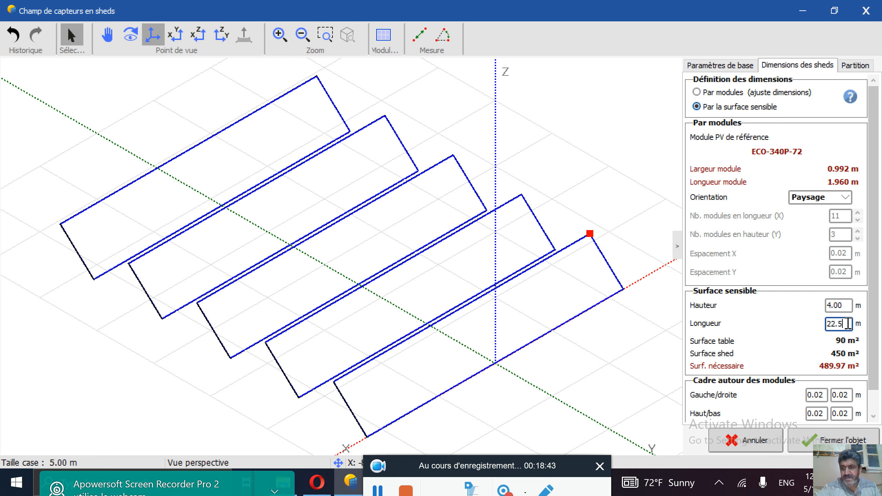
{"action": "type", "text": "80"}
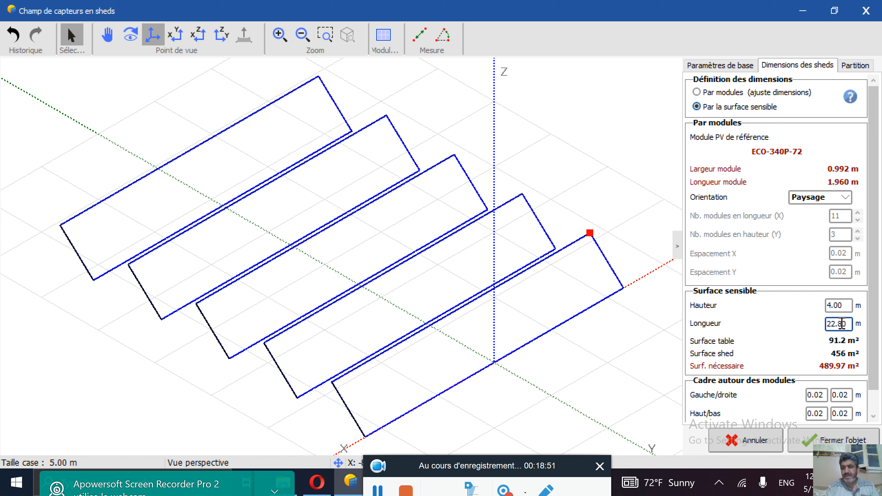
{"action": "key", "text": "BackSpace"}
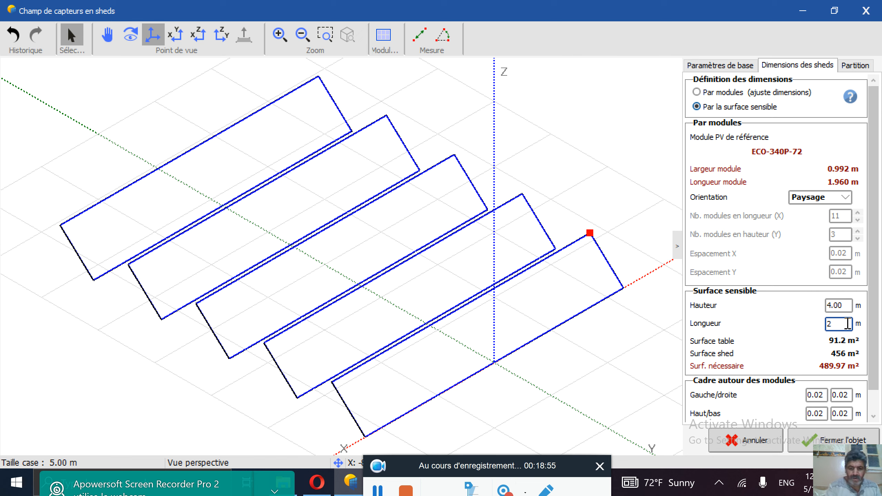
{"action": "type", "text": "3"}
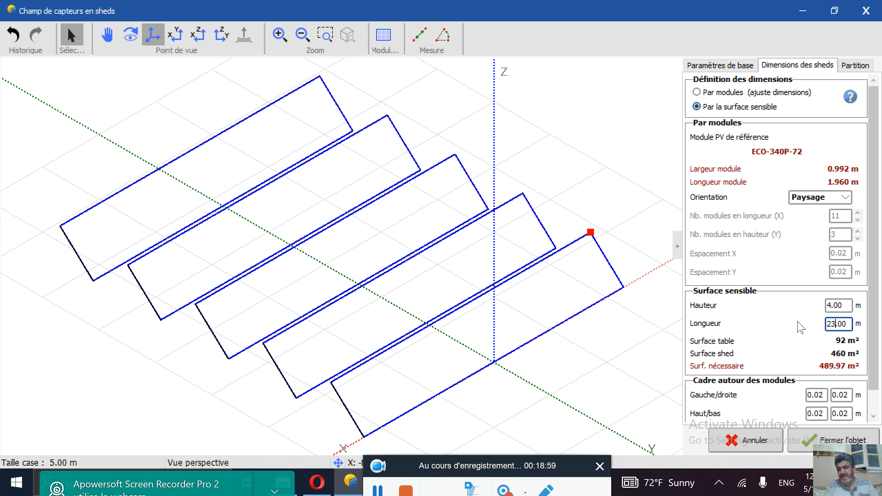
{"action": "key", "text": "BackSpace"}
{"action": "type", "text": "4"}
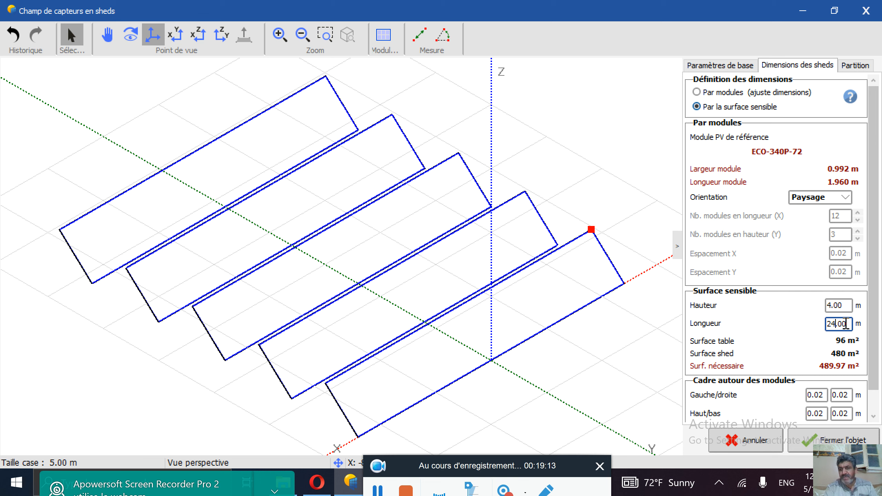
- Set the shed table length to 24.5 m, then close the PV field and the 3D shading scene
{"action": "key", "text": "BackSpace"}
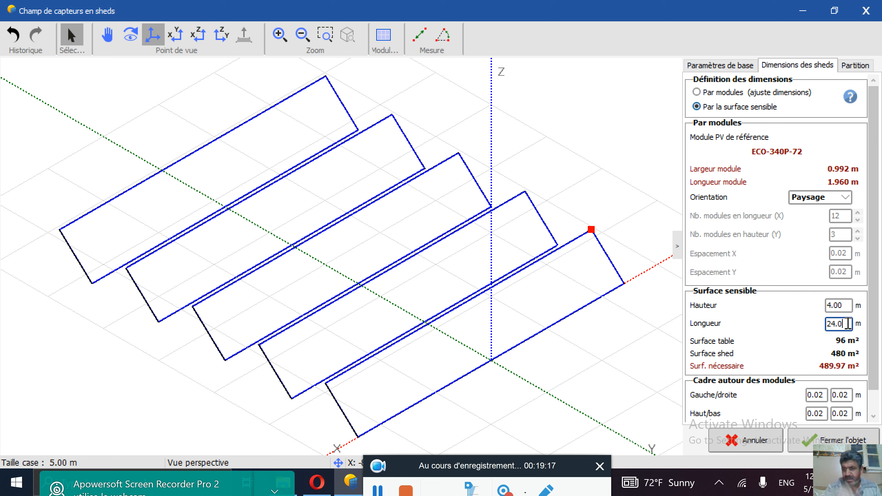
{"action": "key", "text": "BackSpace"}
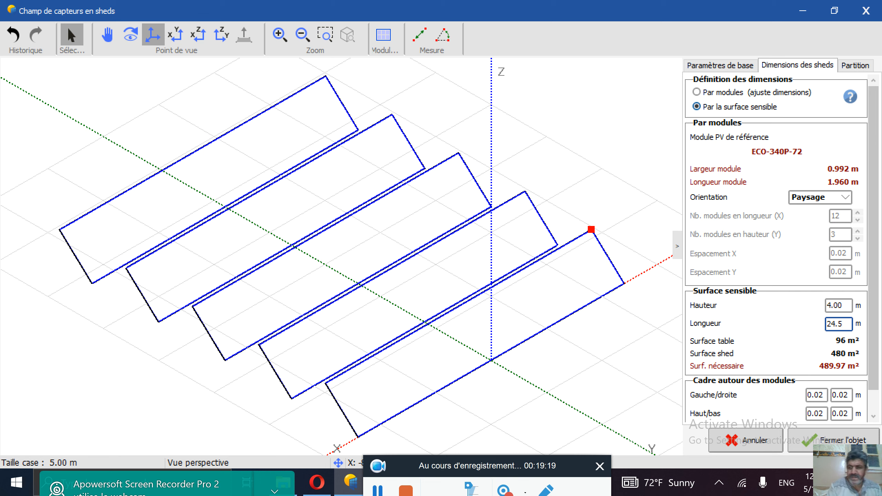
{"action": "type", "text": "5"}
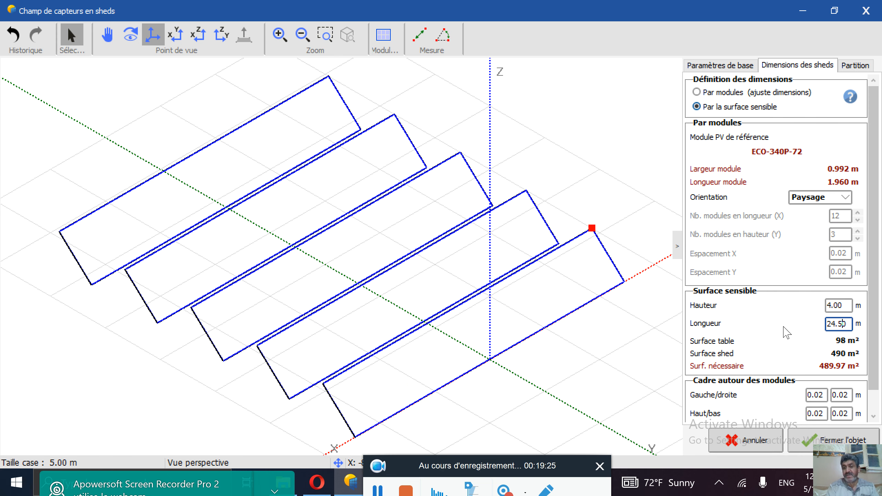
{"action": "left_click", "coordinate": [806, 445]}
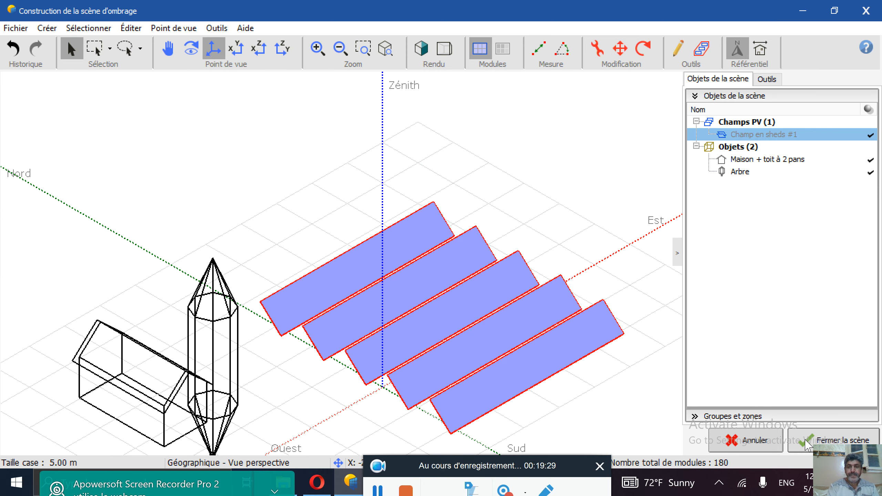
{"action": "left_click", "coordinate": [807, 442]}
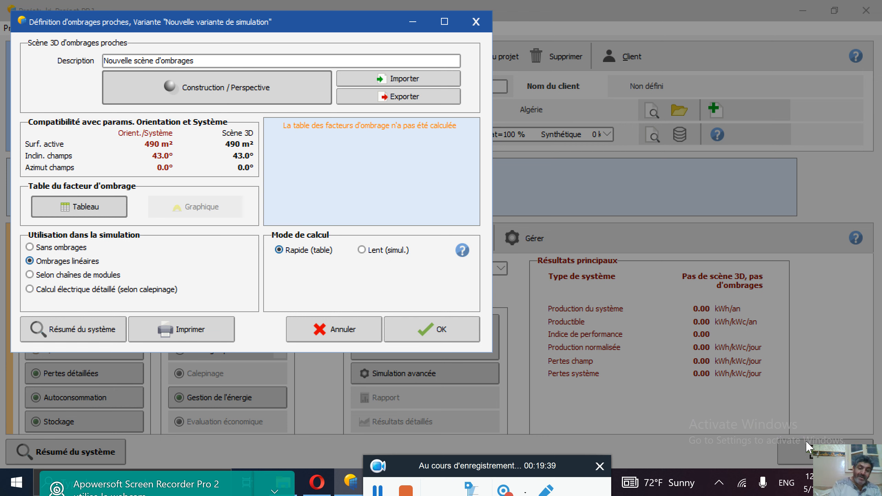
- Calculate the linear shading factor table, continuing past the crash warnings, and accept the near-shading definition
{"action": "left_click", "coordinate": [87, 208]}
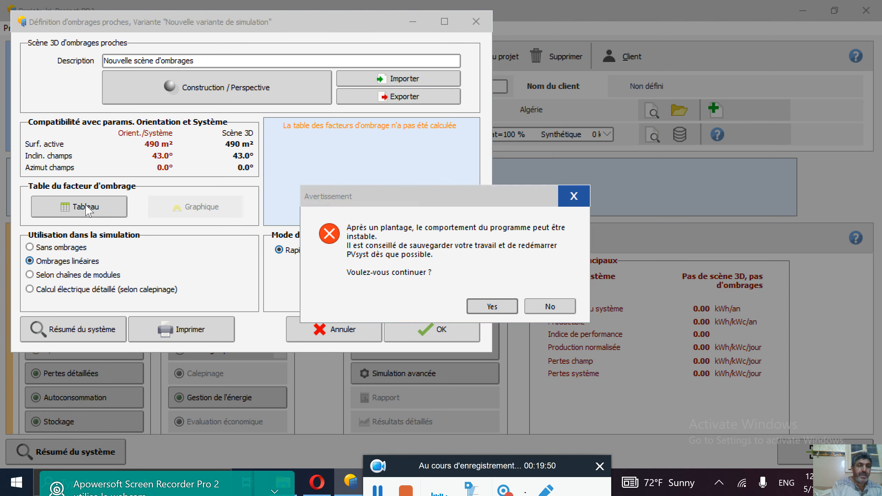
{"action": "left_click", "coordinate": [498, 306]}
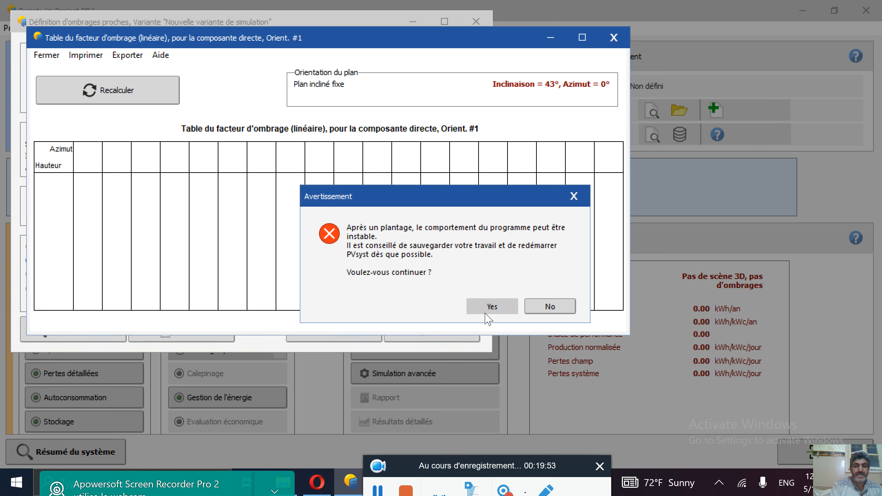
{"action": "left_click", "coordinate": [486, 313]}
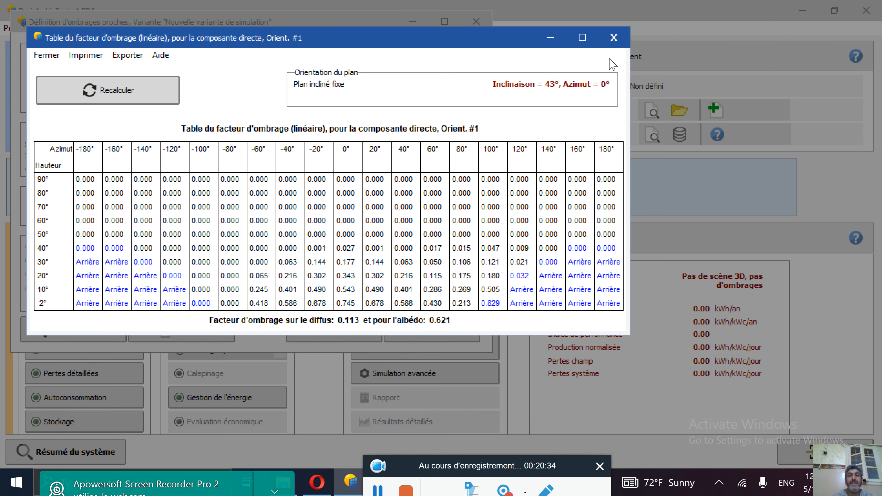
{"action": "left_click", "coordinate": [614, 39]}
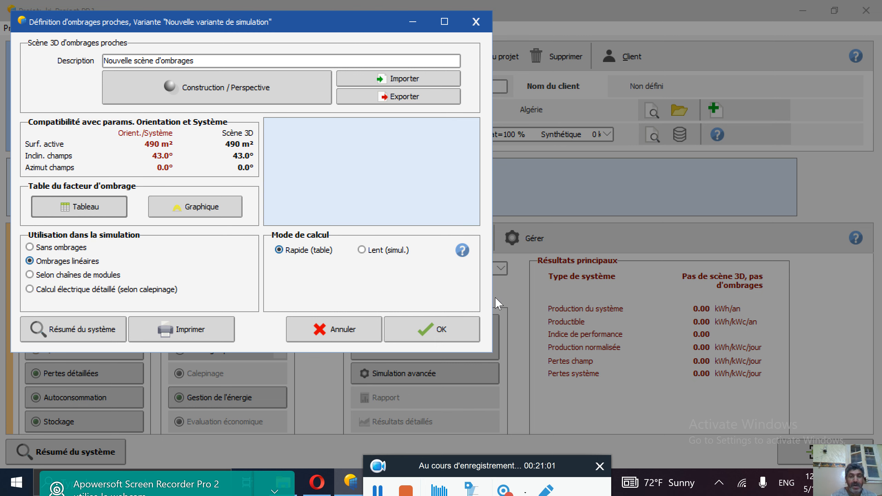
{"action": "left_click", "coordinate": [444, 330]}
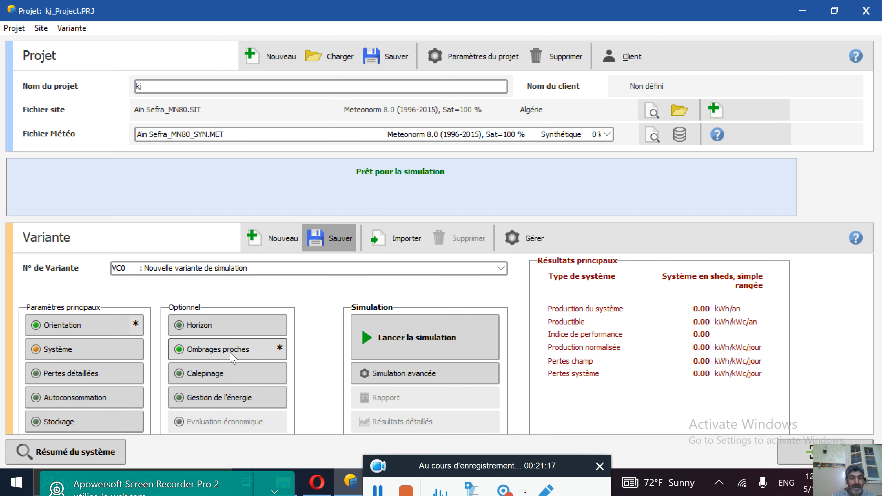
- Run the simulation of variant VC0, continuing past the crash warnings
{"action": "left_click", "coordinate": [402, 337]}
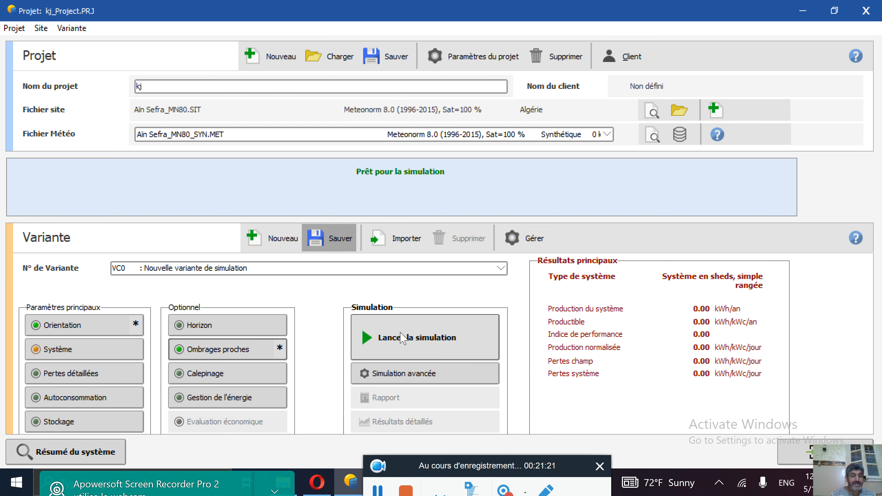
{"action": "left_click", "coordinate": [402, 337]}
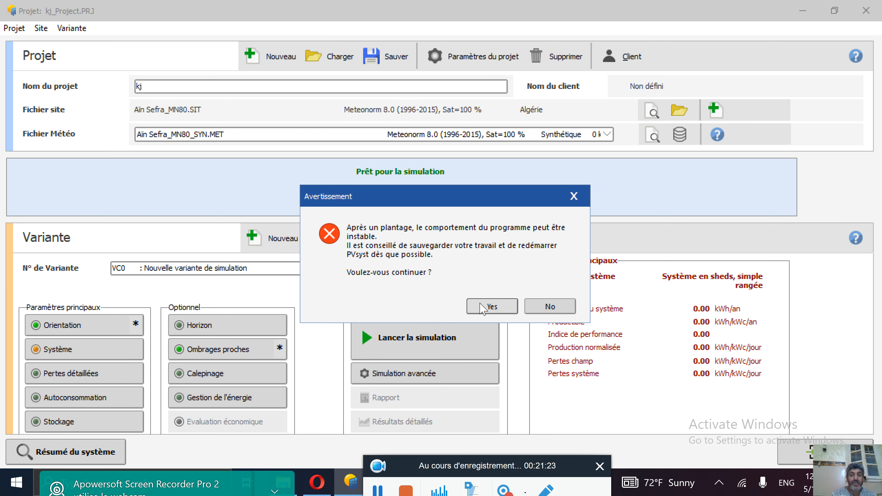
{"action": "left_click", "coordinate": [485, 306]}
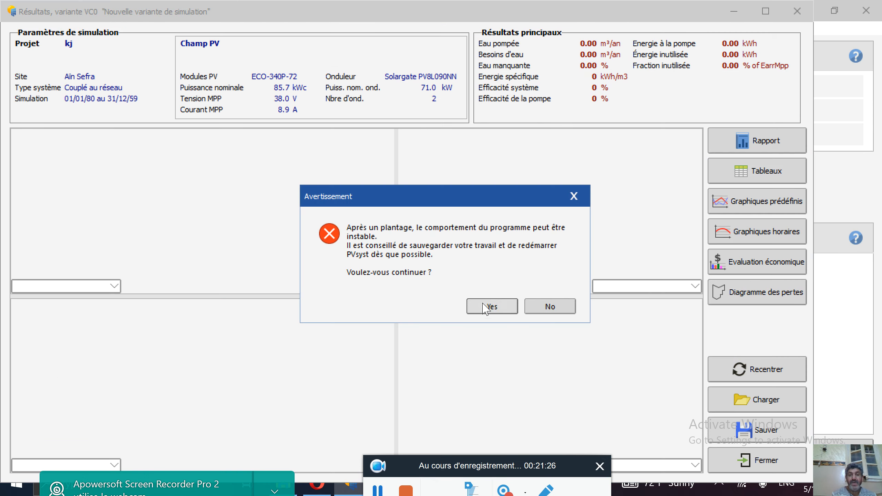
{"action": "left_click", "coordinate": [497, 306]}
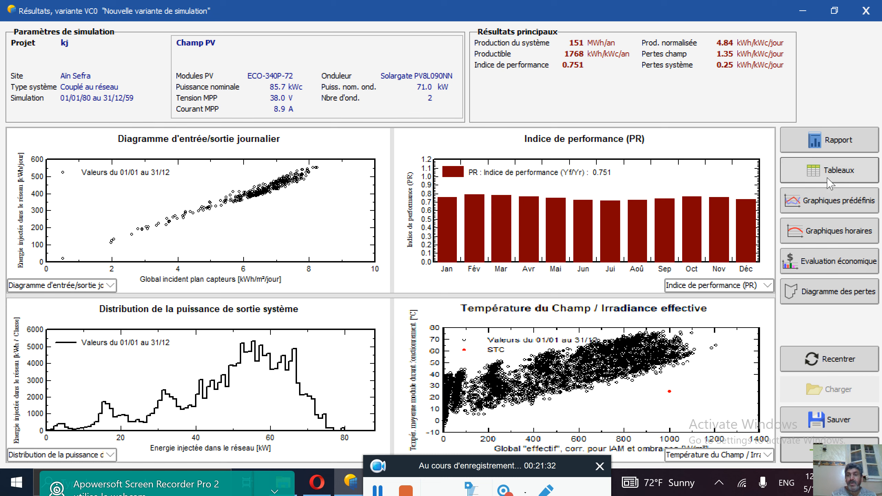
- Try to open the simulation report and decline to continue at the crash warning
{"action": "left_click", "coordinate": [826, 141]}
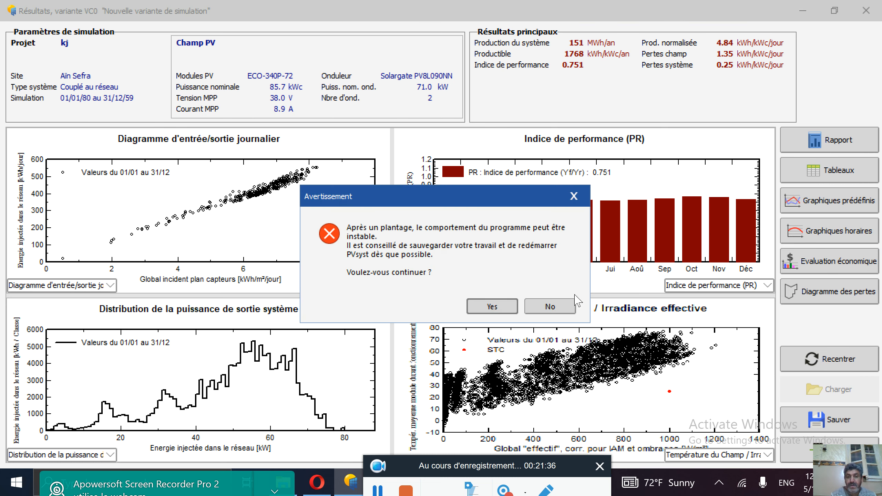
{"action": "left_click", "coordinate": [550, 310]}
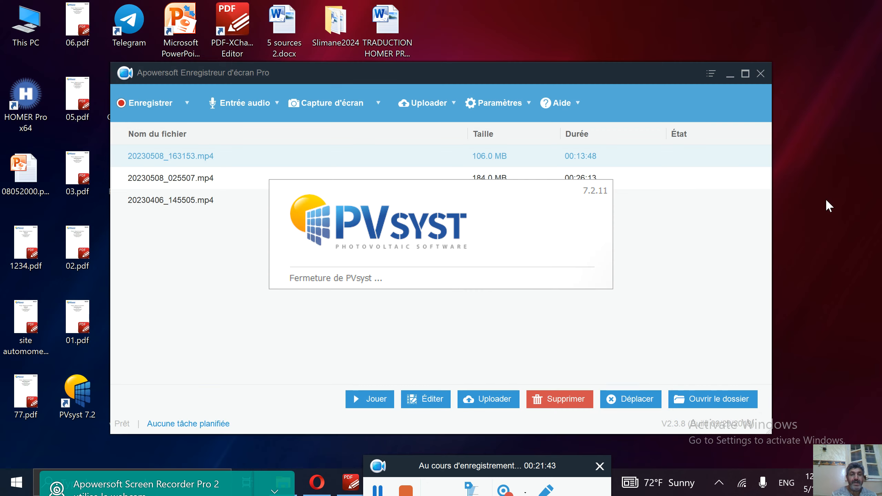
{"action": "left_click", "coordinate": [761, 72]}
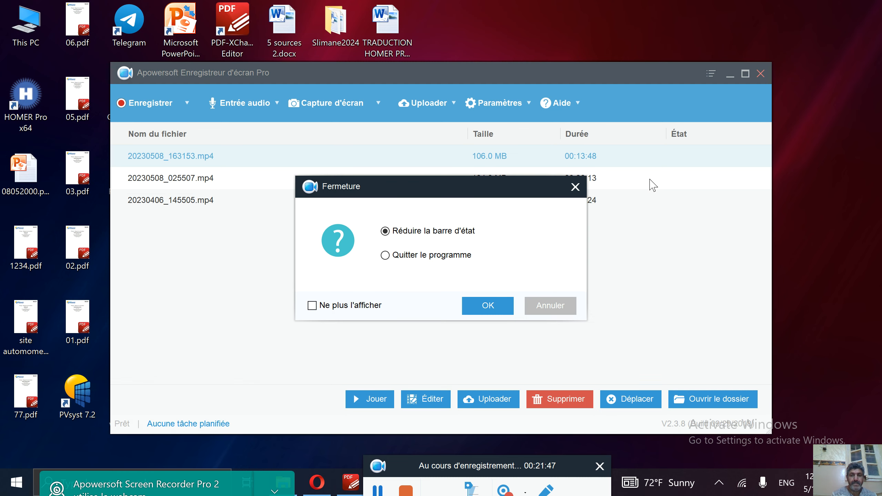
{"action": "left_click", "coordinate": [490, 308]}
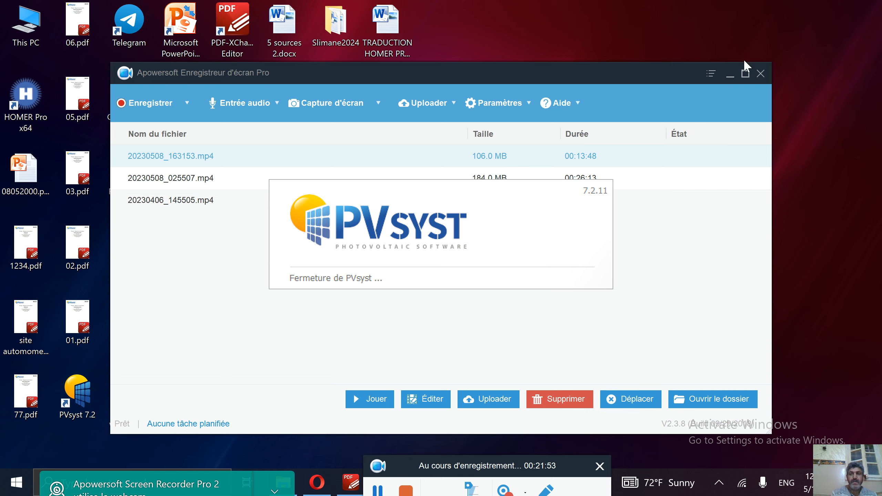
{"action": "left_click", "coordinate": [758, 74]}
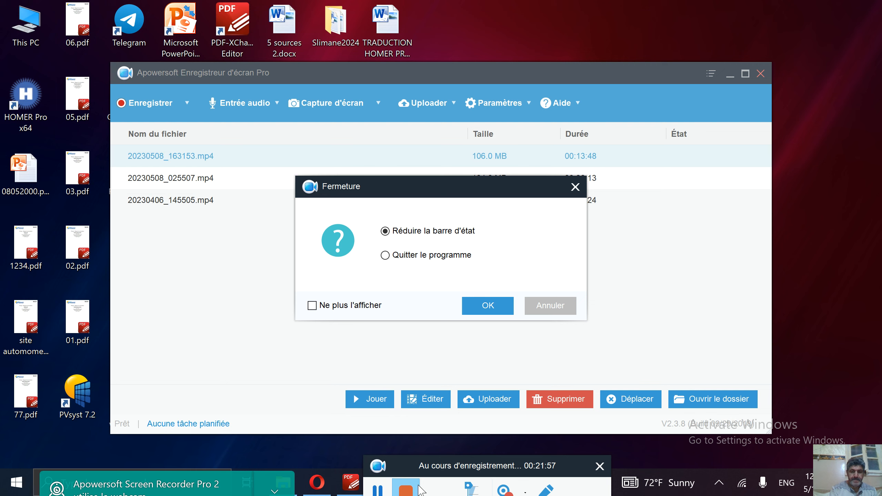